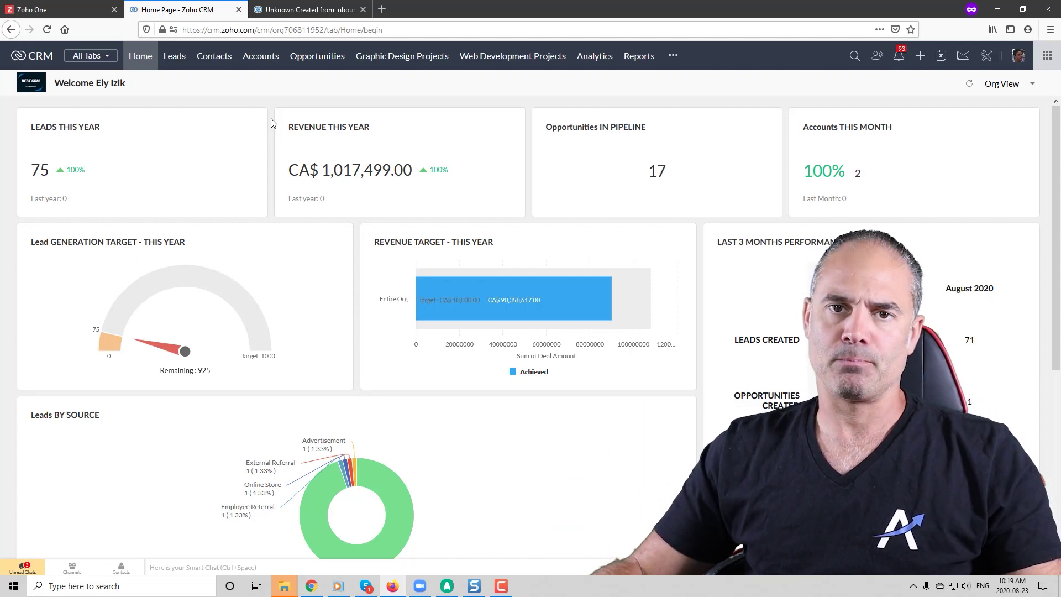
Open the extra modules list and go to Analytics, showing the Org Overview dashboard
click(674, 55)
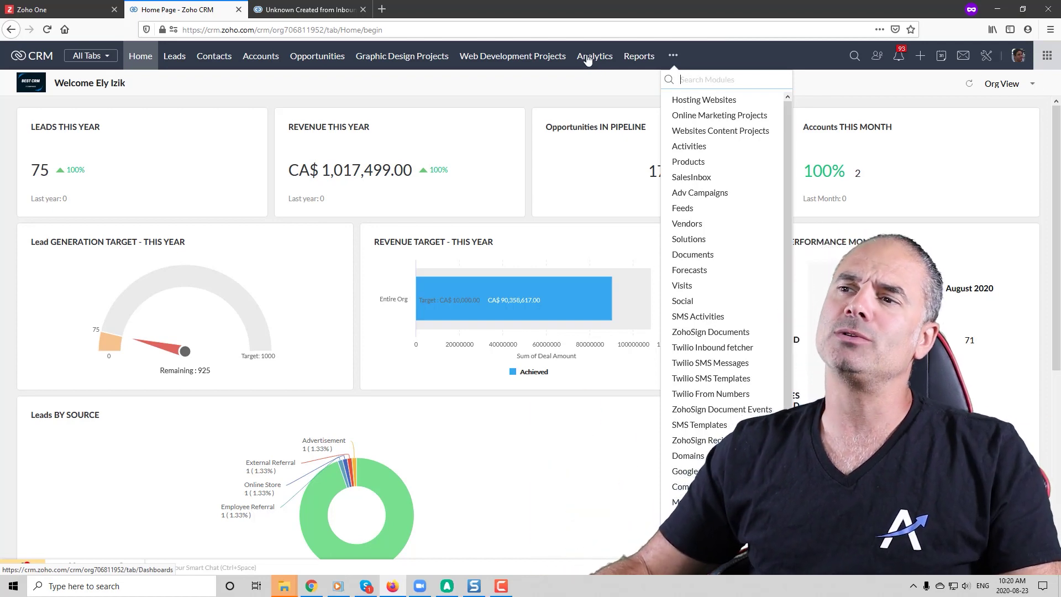
click(588, 58)
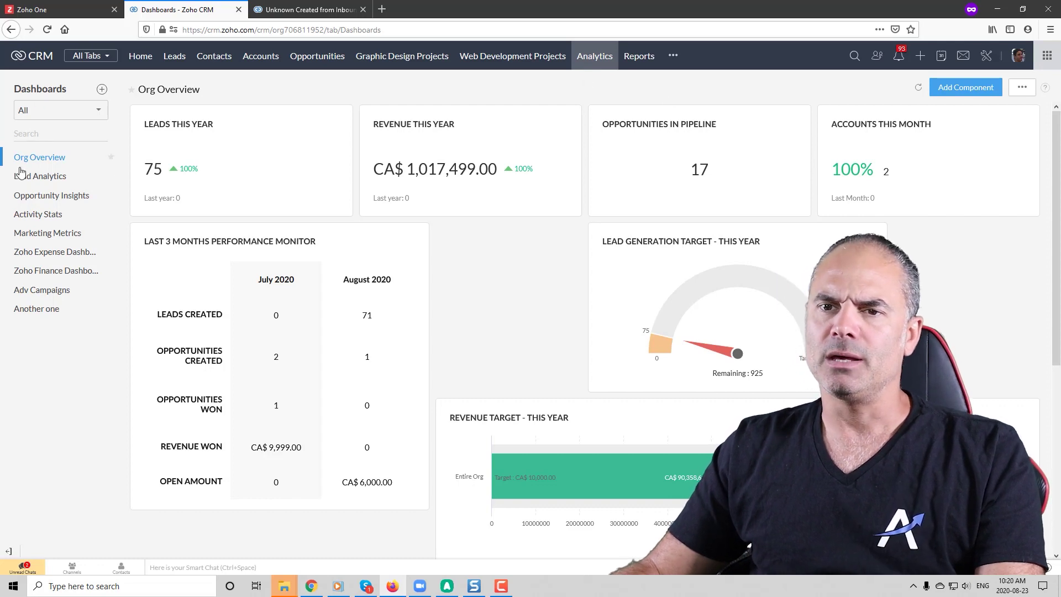
Open the Opportunity Insights dashboard under Lead Analytics and start adding a chart component
click(45, 178)
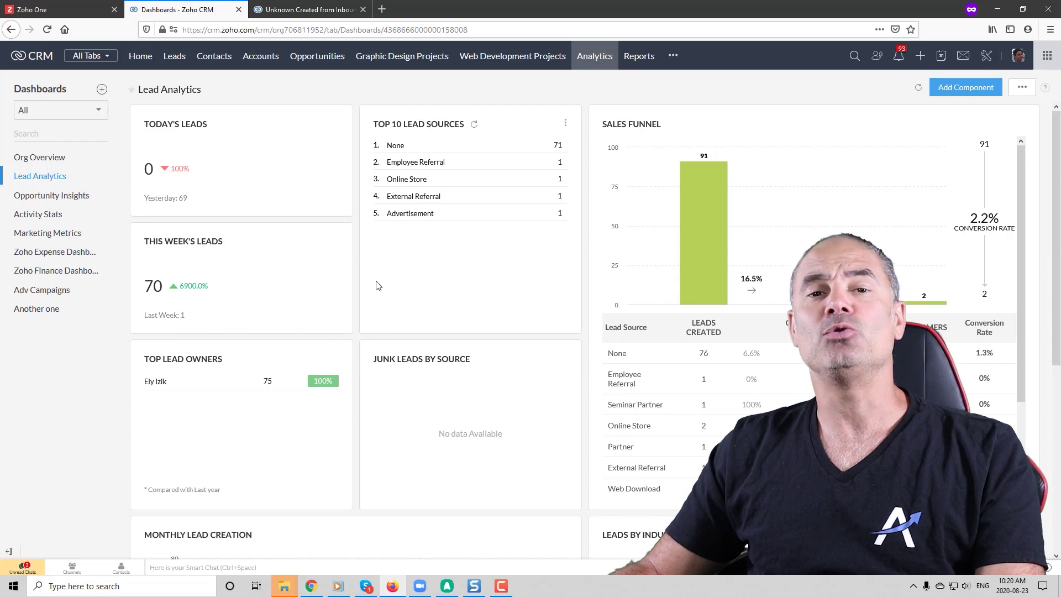
click(76, 198)
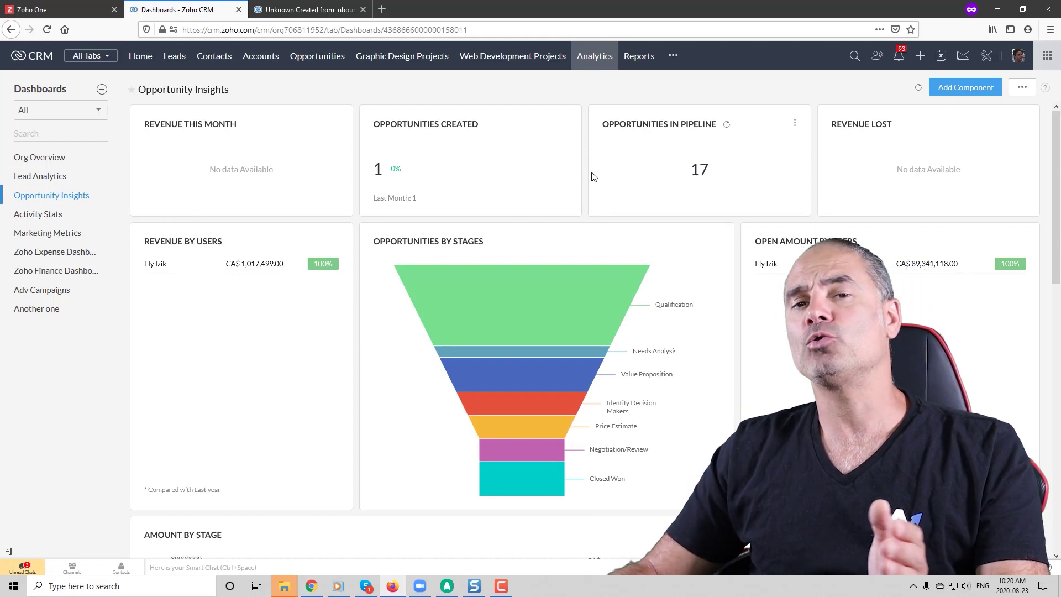
click(967, 88)
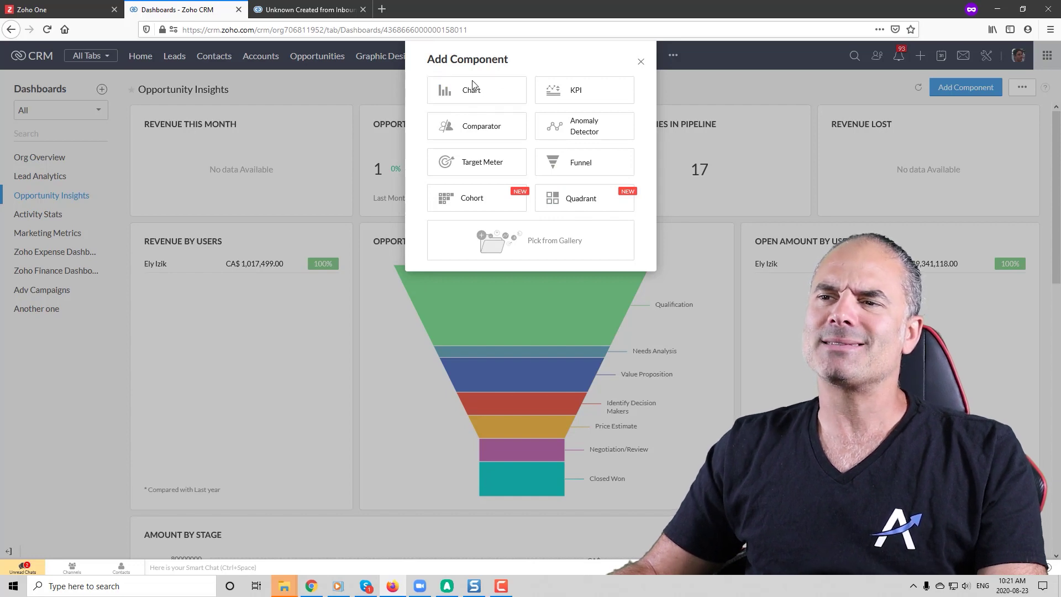
click(470, 97)
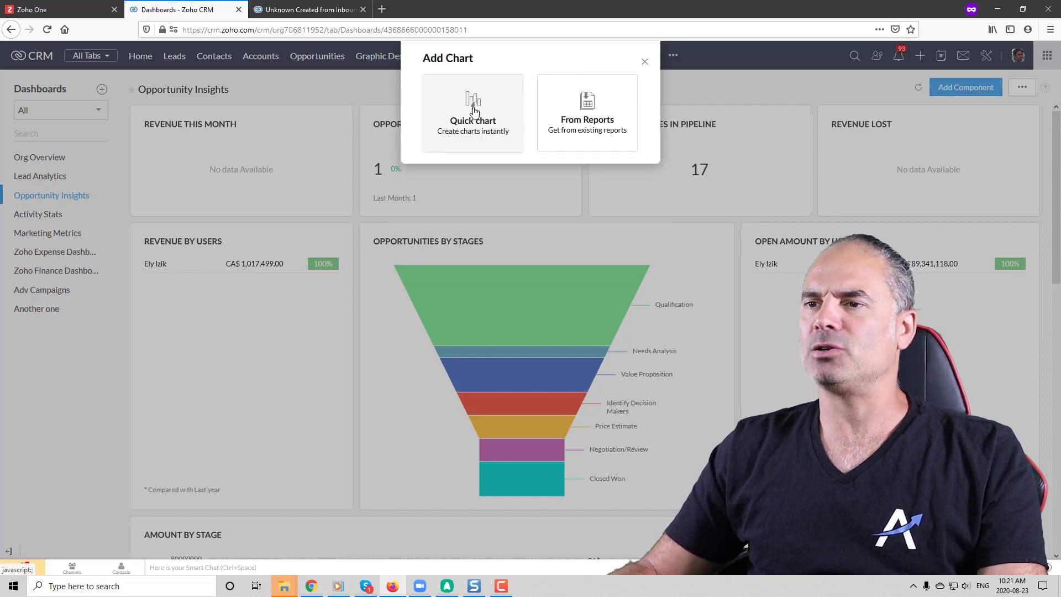
Build a chart named 'Probability Report' from the Pipeline by Probability report
click(593, 114)
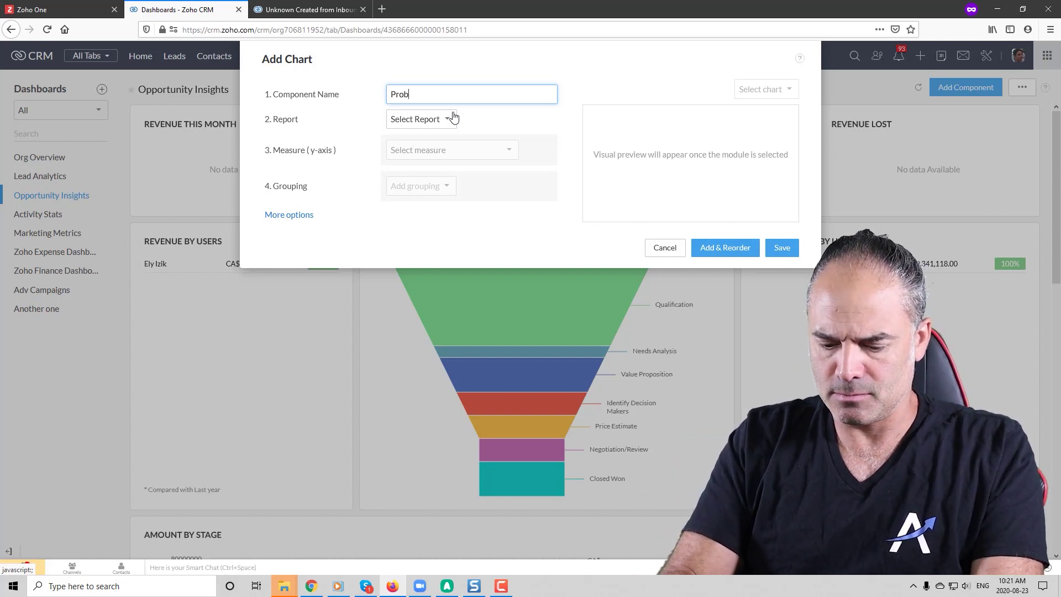
text(y Report)
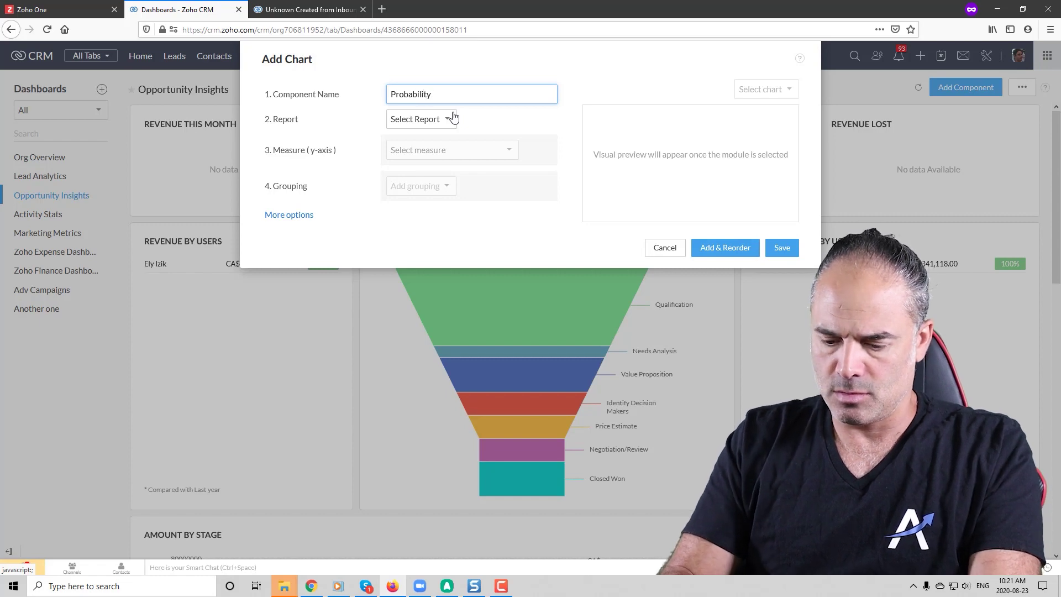
click(418, 120)
scroll(459, 196, down, 5)
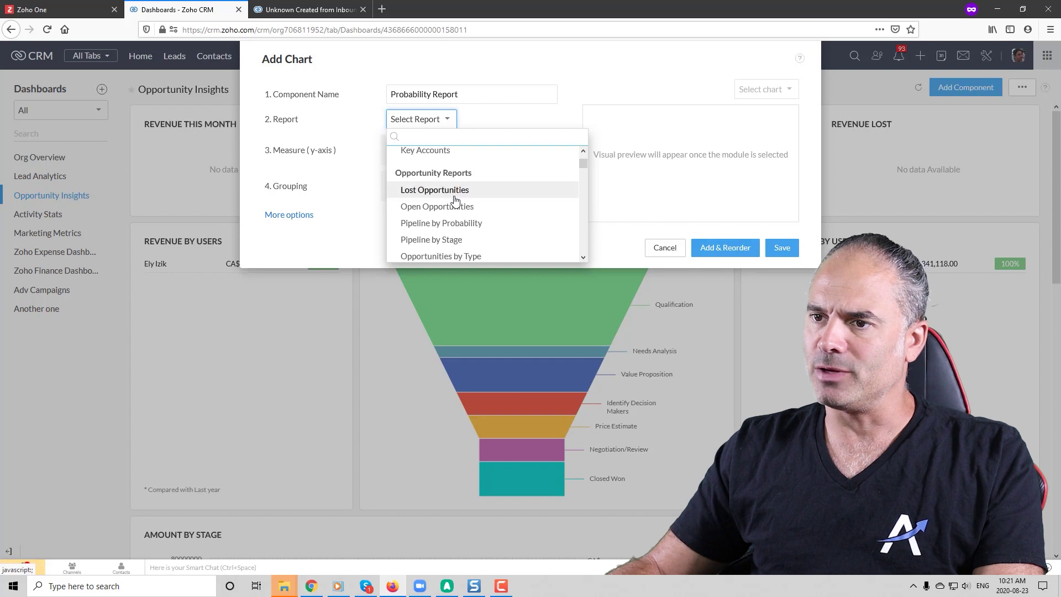
scroll(467, 202, down, 6)
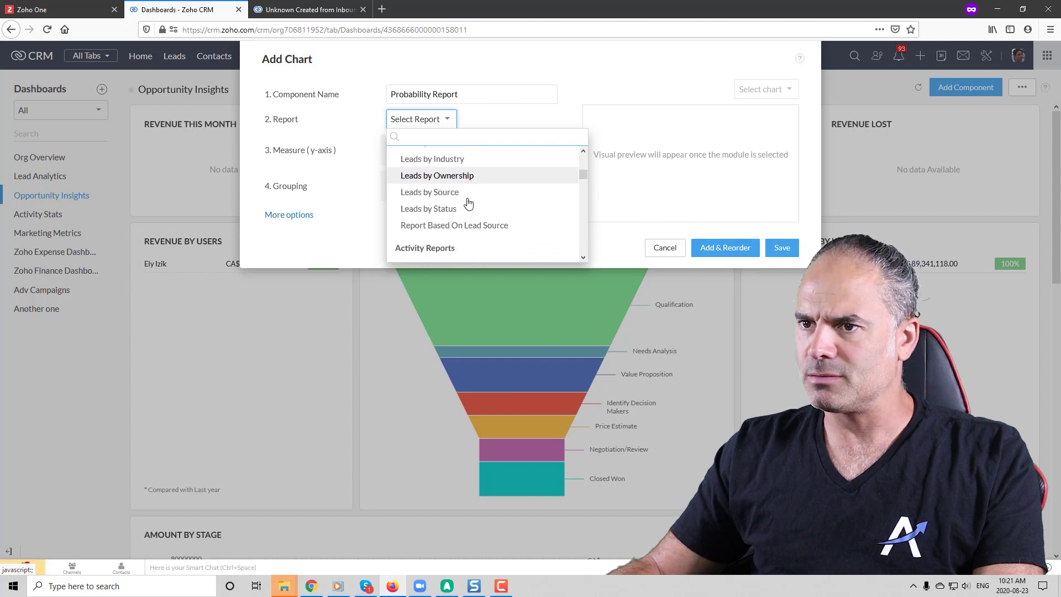
scroll(468, 201, down, 1)
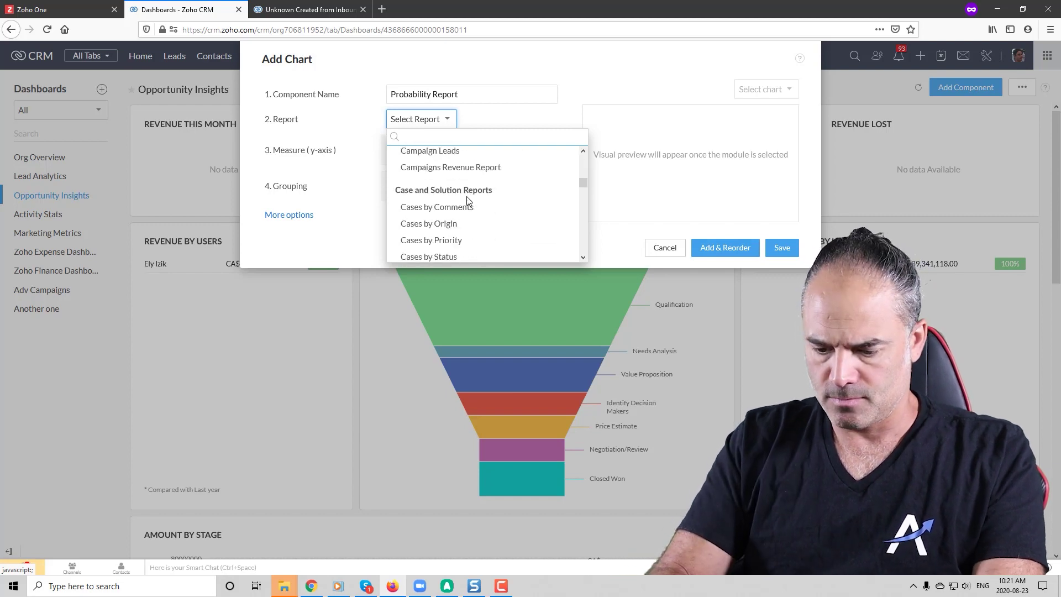
text(pro)
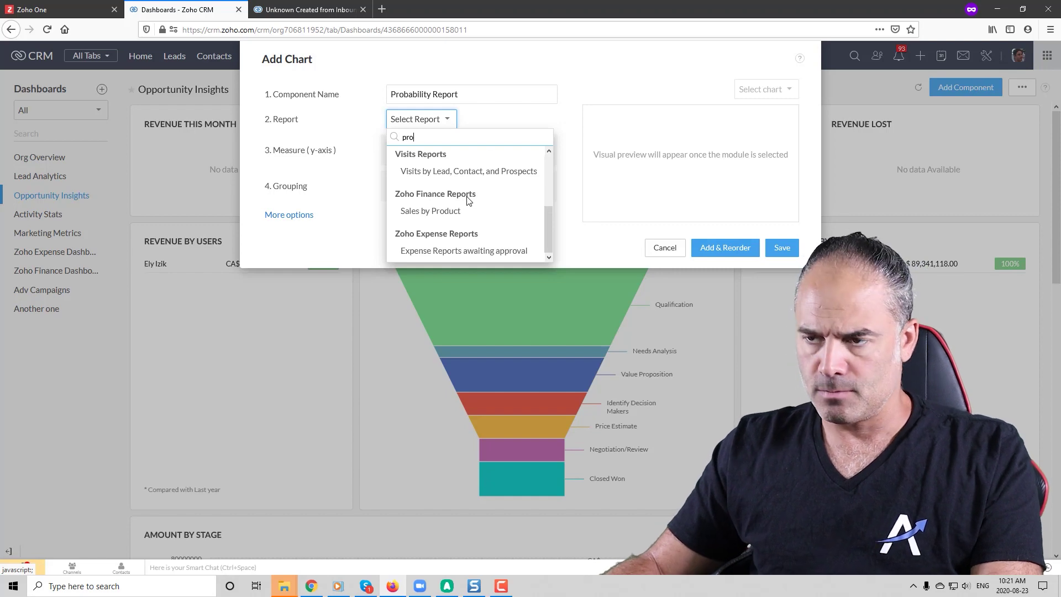
text(b)
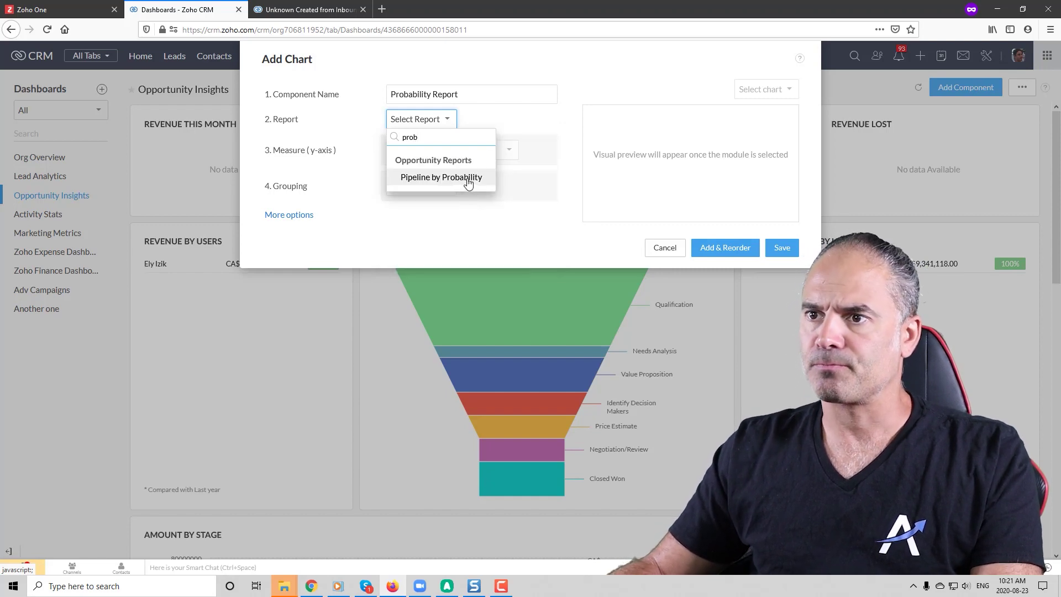
click(469, 178)
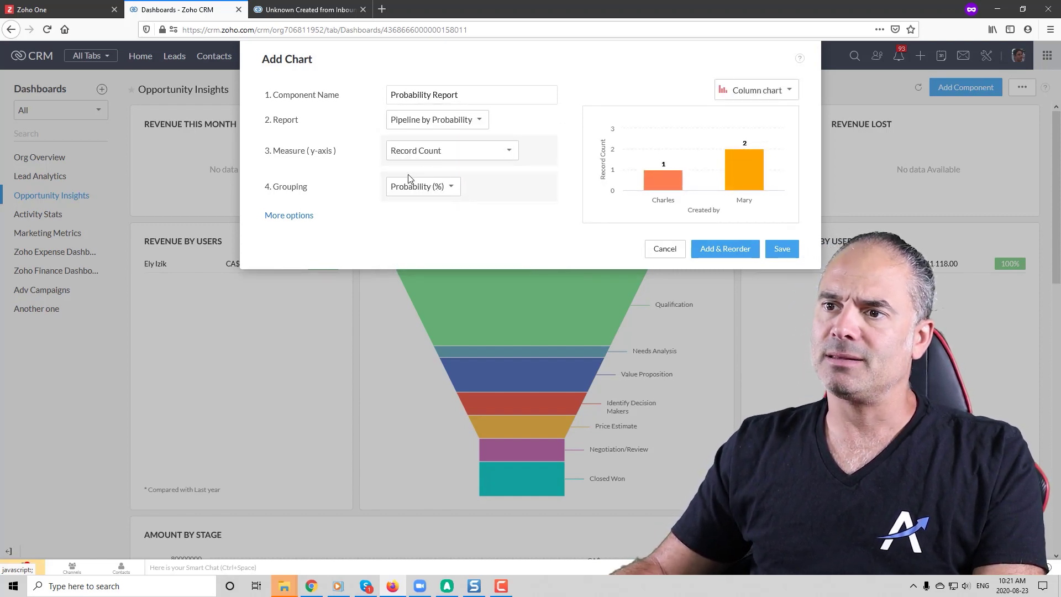
Place and shrink the Probability Report chart, save the layout, and begin a new dashboard
click(726, 249)
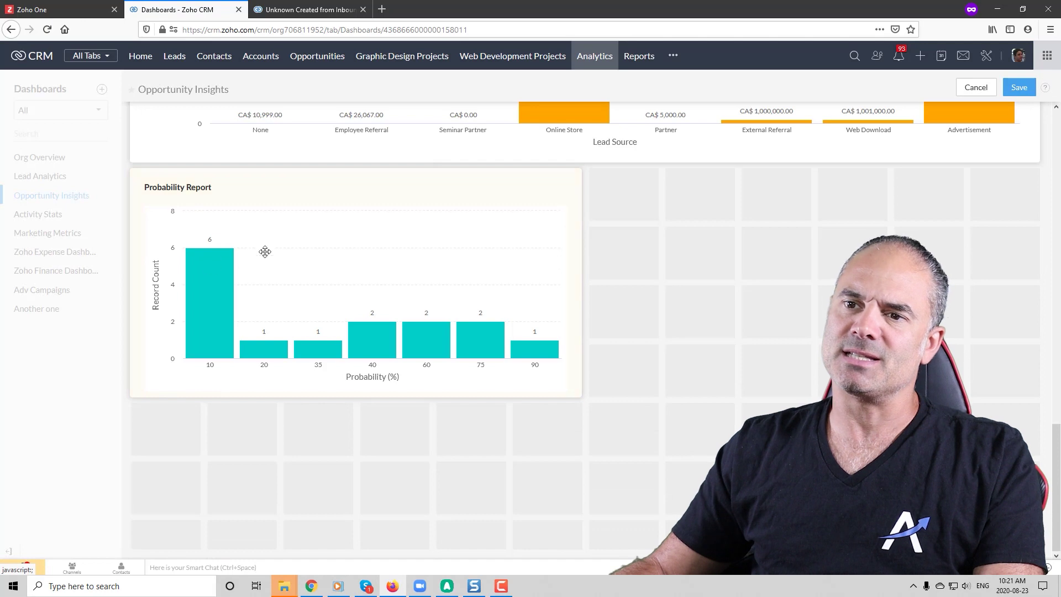
click(317, 280)
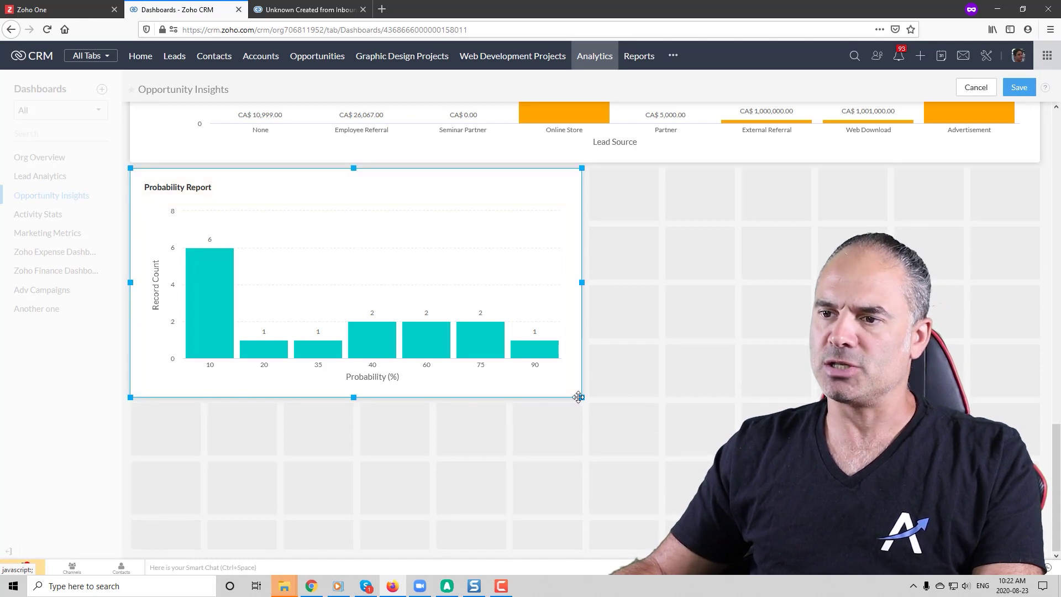
drag(578, 397, 388, 306)
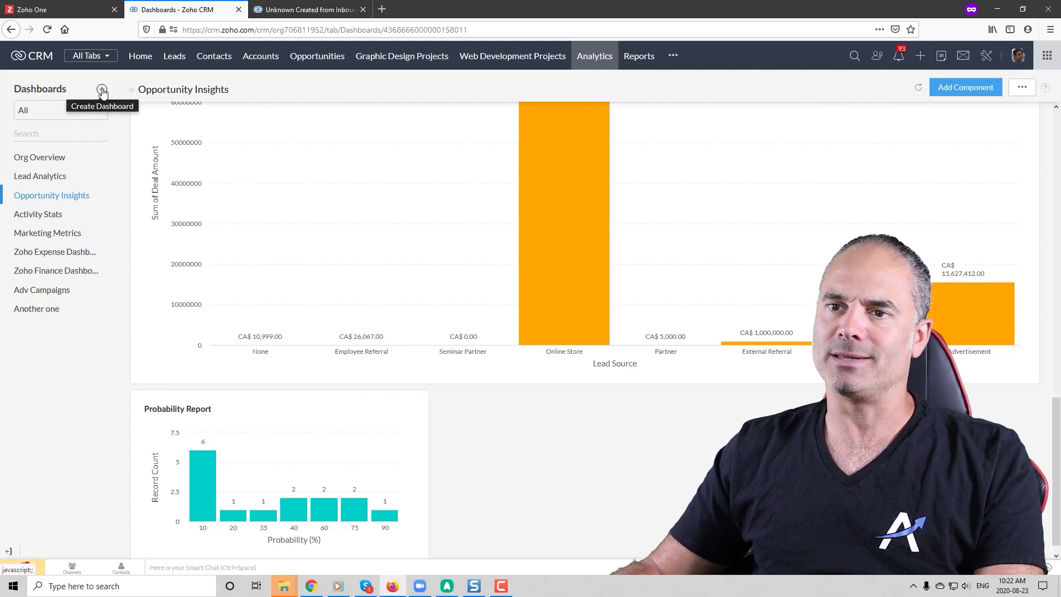
click(102, 90)
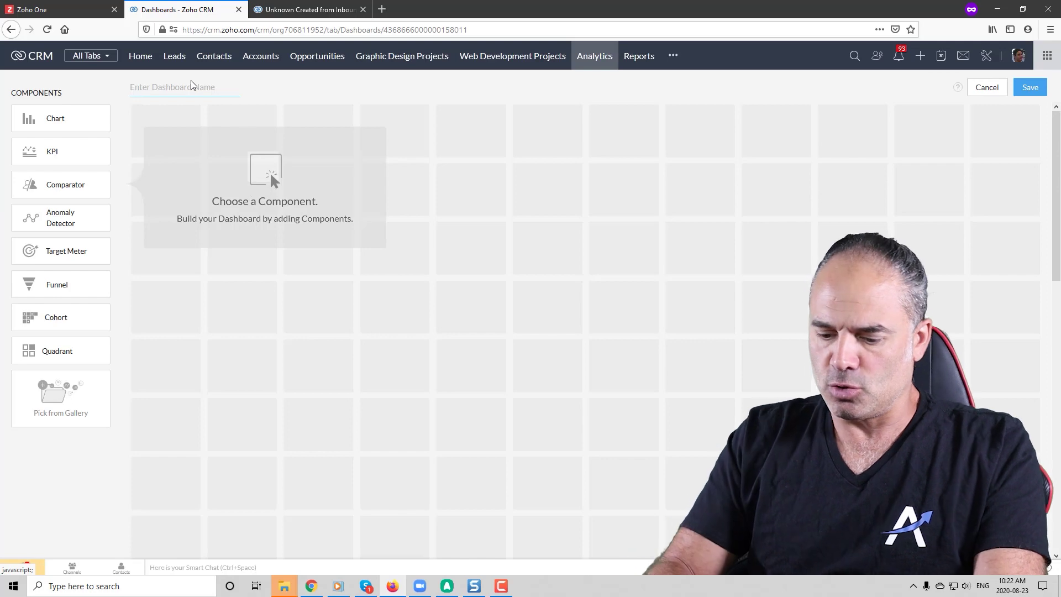
Name the new dashboard after its owner and save it
text(Lior')
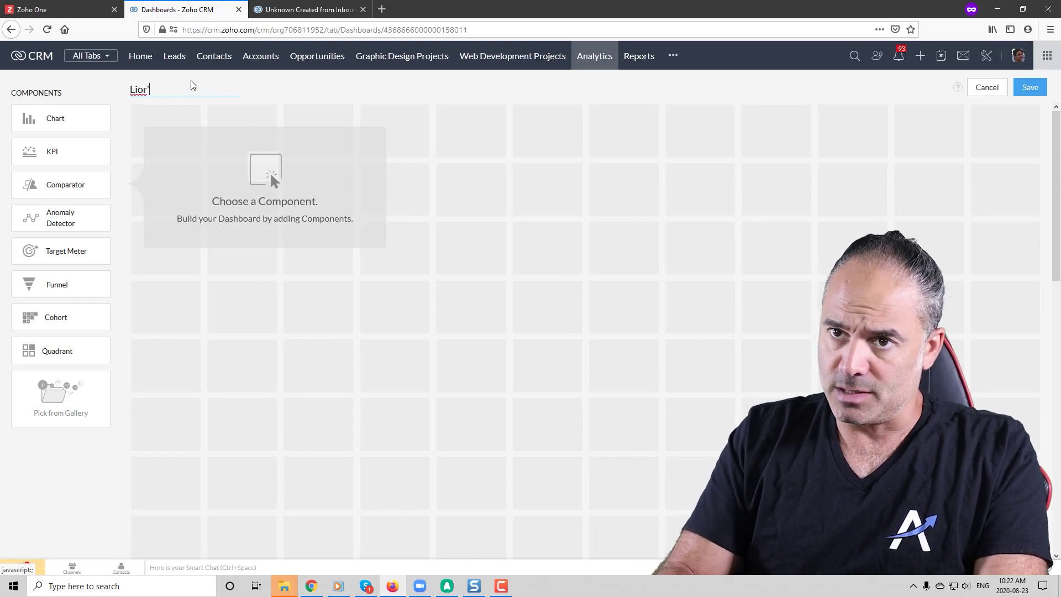
text(s Dashboard)
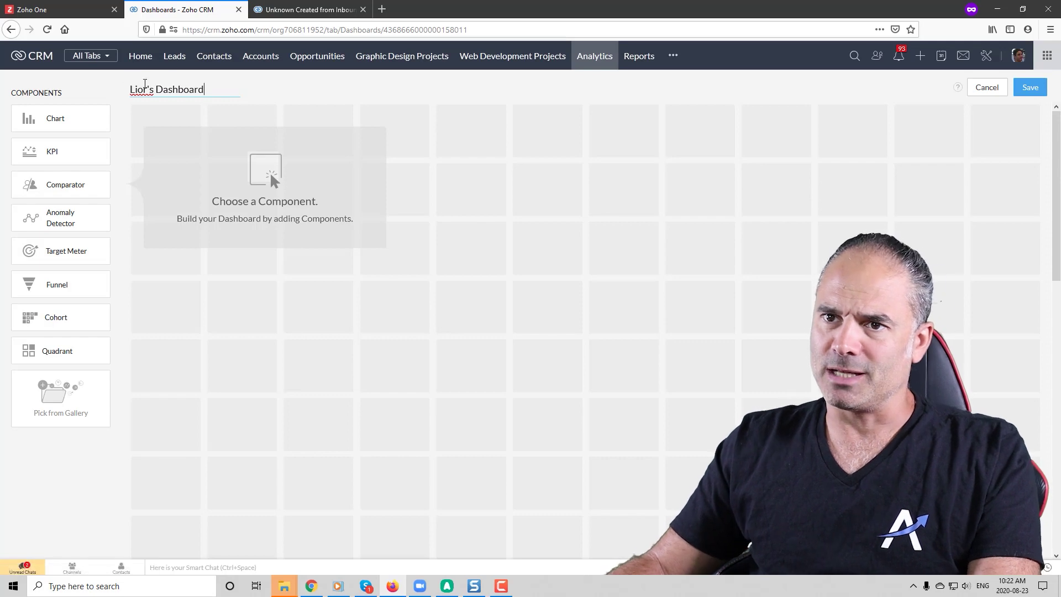
drag(146, 90, 150, 89)
click(1030, 92)
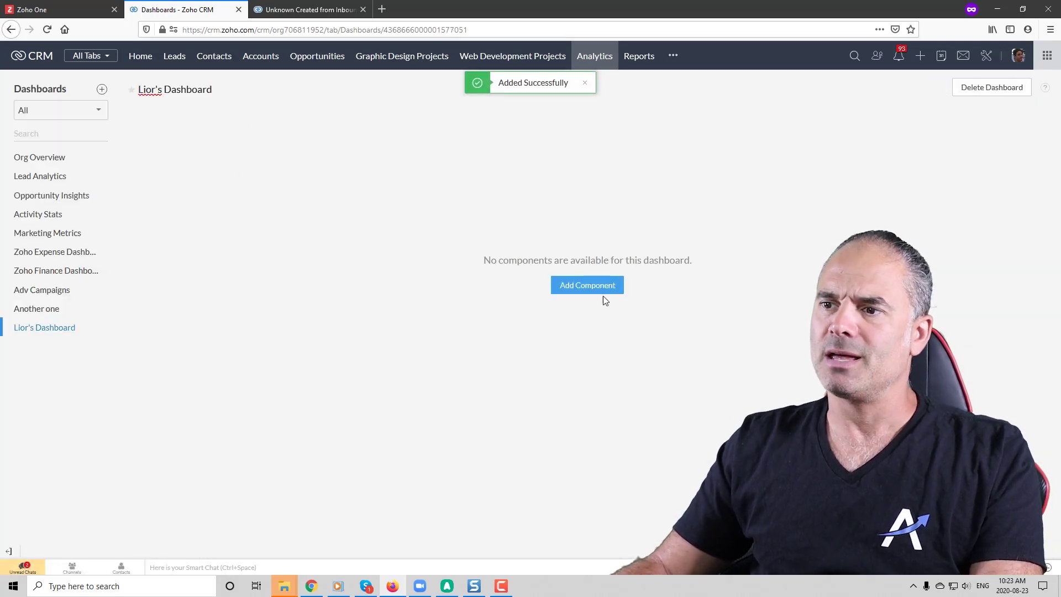
Add the Leads This Month KPI from the component gallery
click(579, 293)
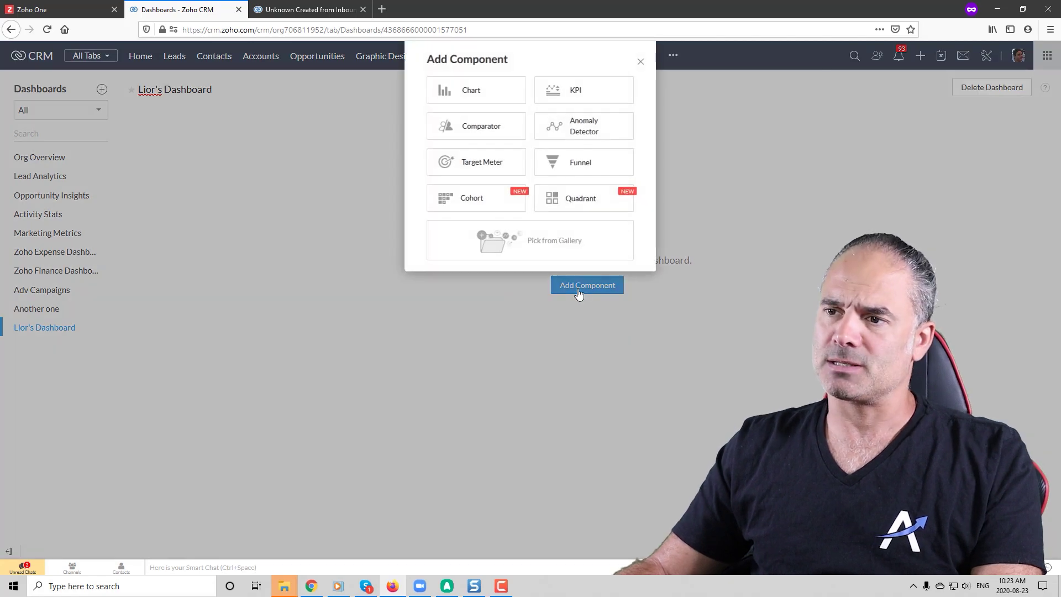
click(518, 242)
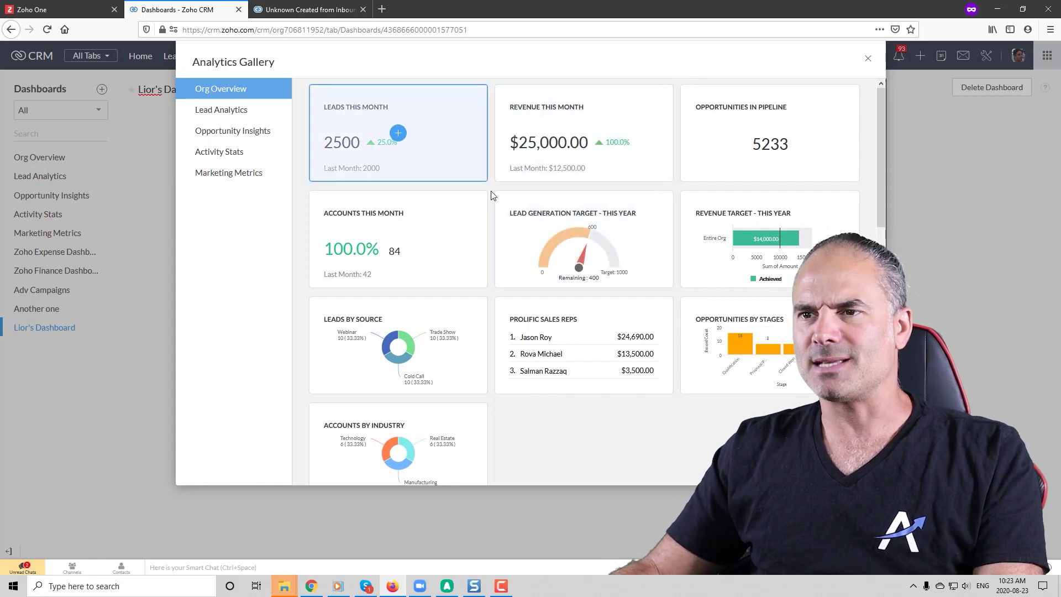
click(399, 133)
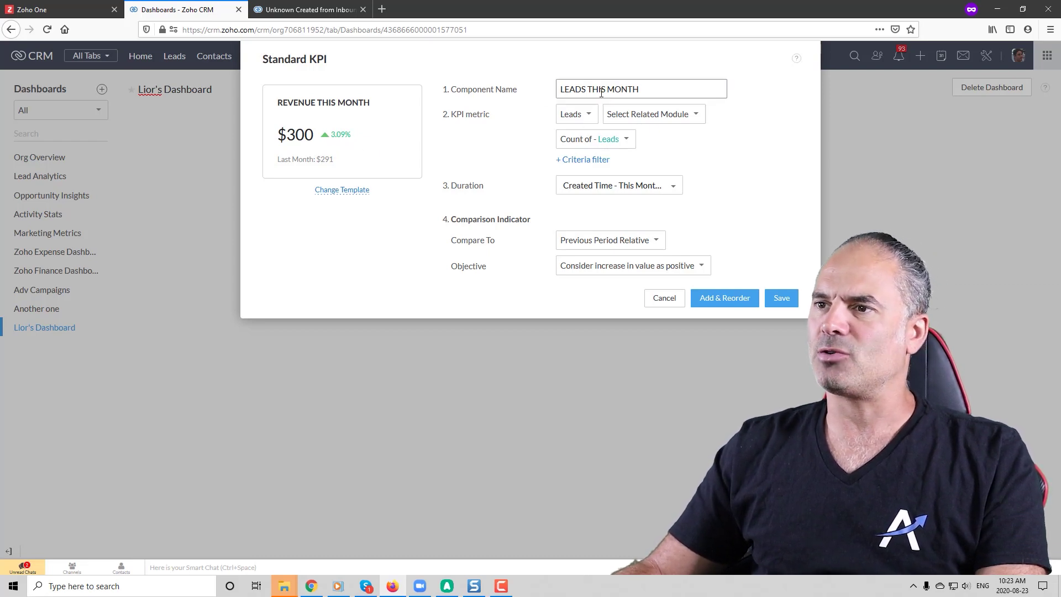
Review the KPI name, module and metric, keeping Count of Leads
triple_click(666, 92)
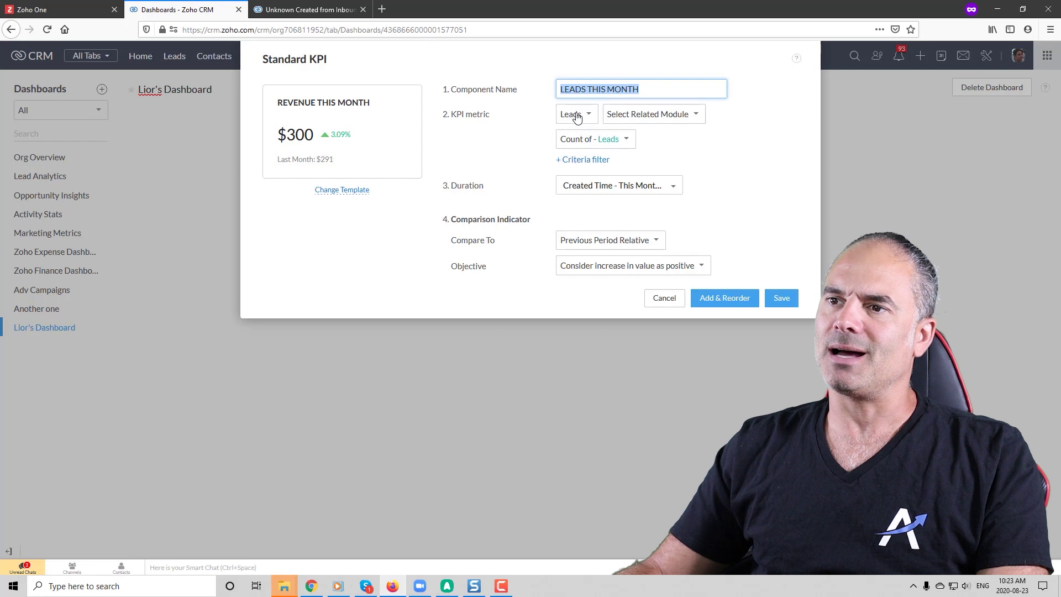
click(618, 120)
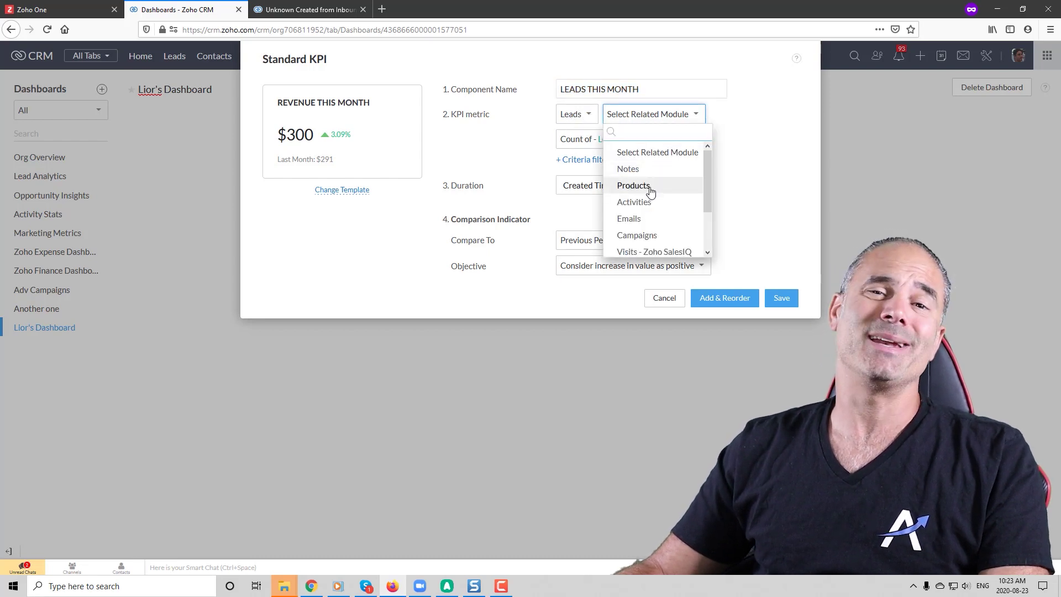
click(750, 138)
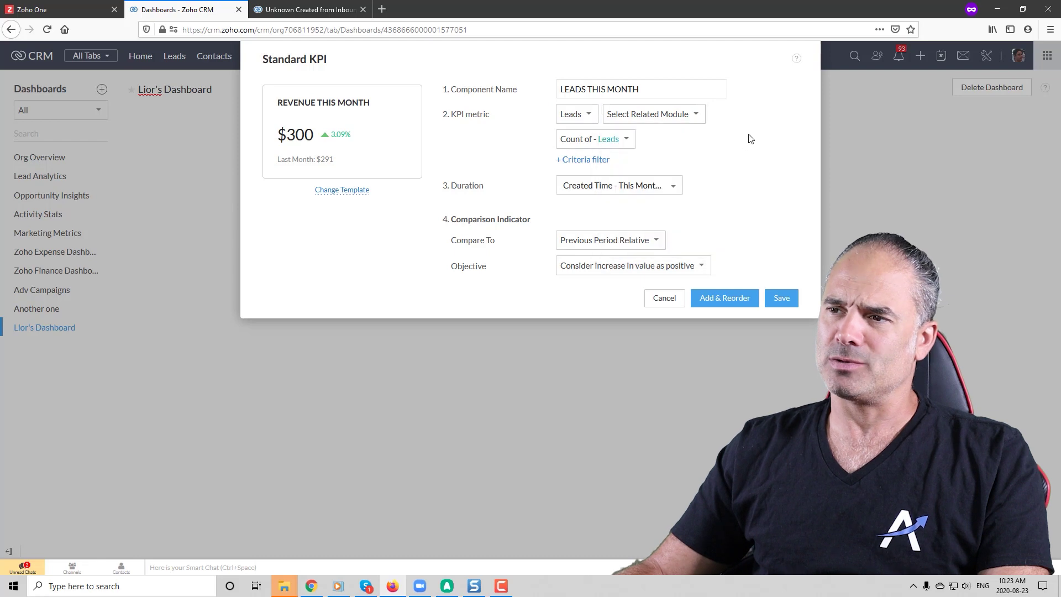
click(606, 144)
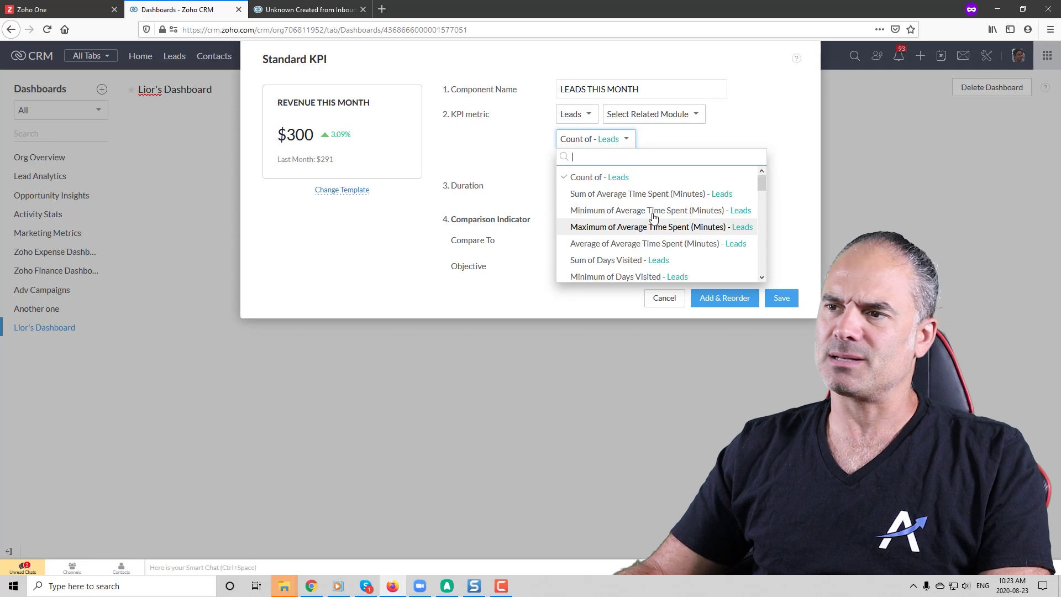
scroll(606, 222, down, 1)
scroll(606, 221, down, 5)
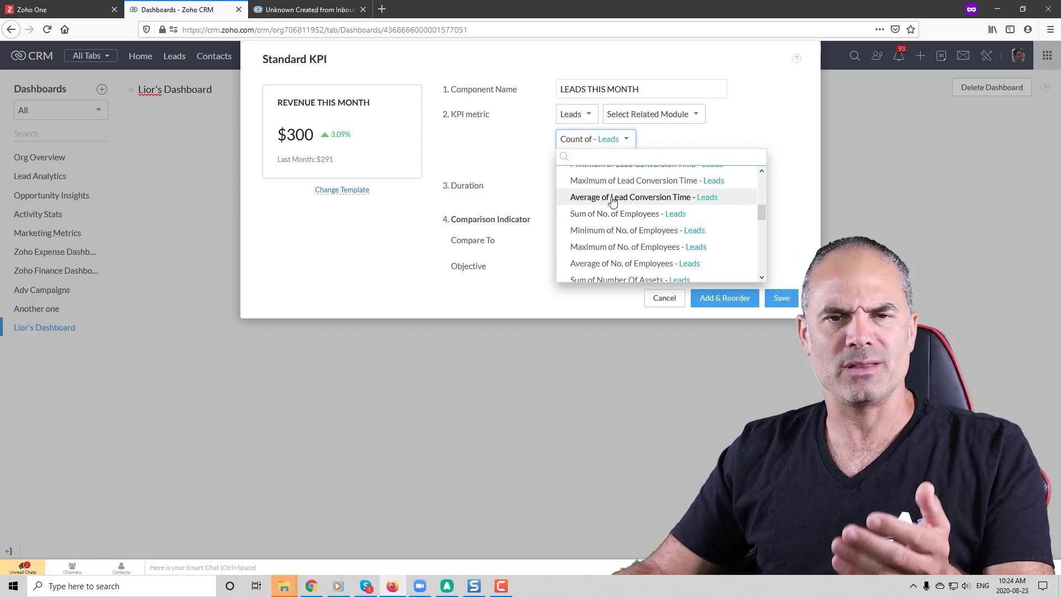
click(718, 138)
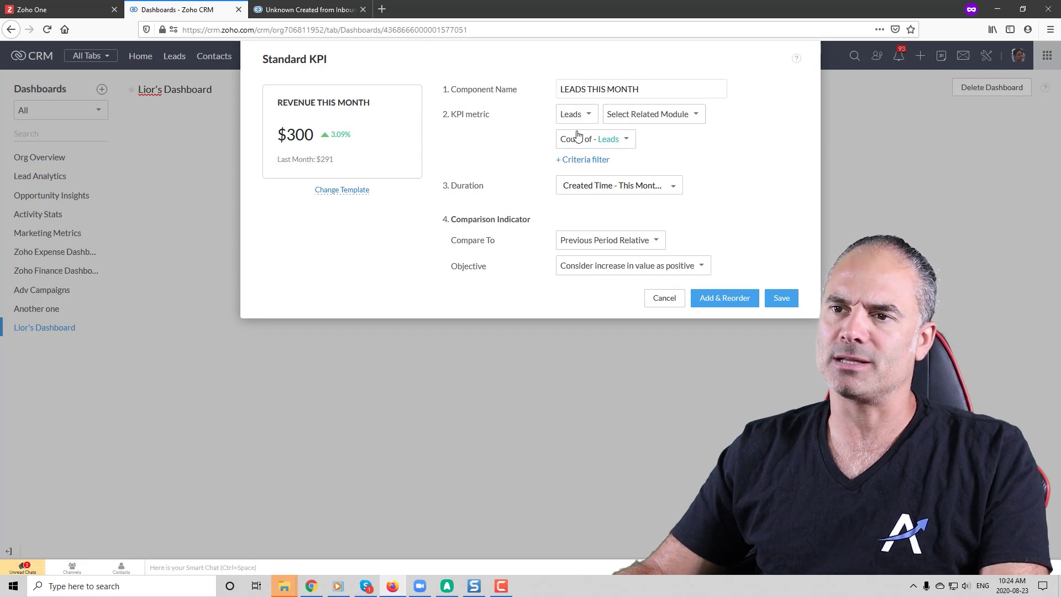
Add a single criterion: Lead Source is not empty
click(579, 160)
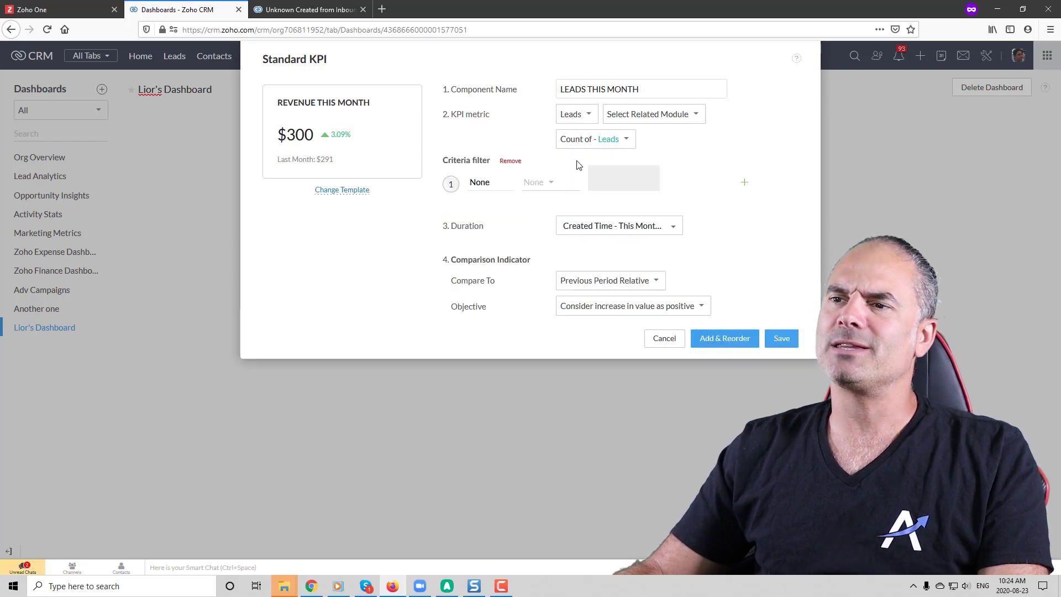
click(480, 182)
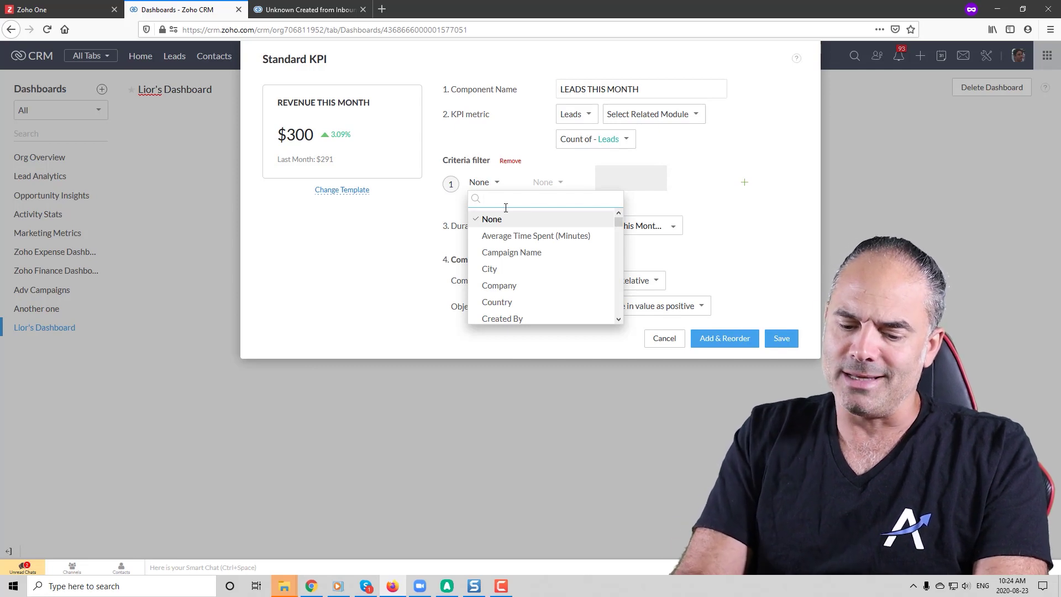
text(sourc)
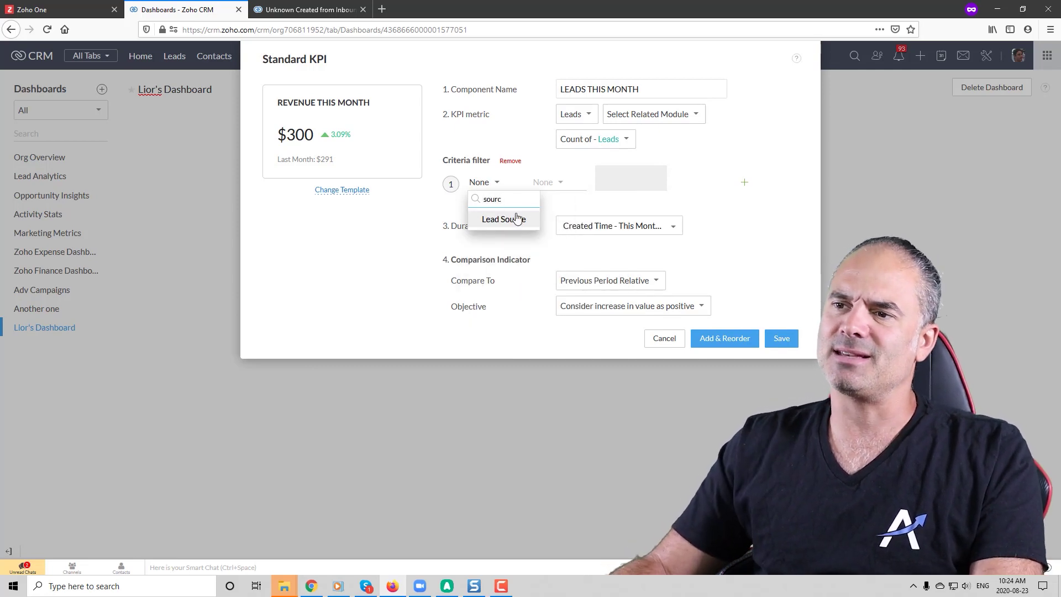
click(517, 219)
click(558, 182)
scroll(580, 277, down, 1)
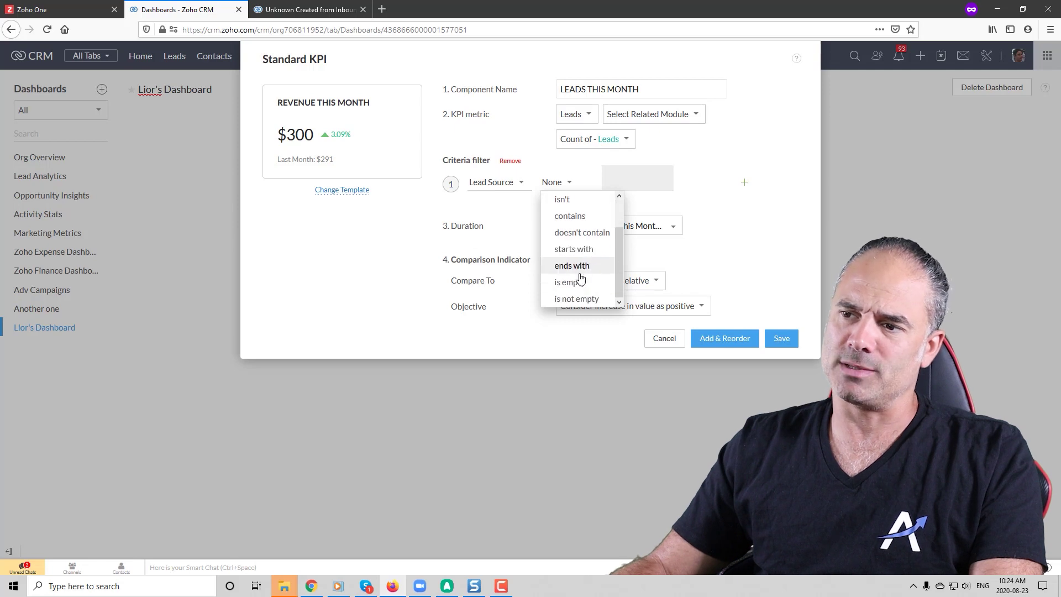
click(586, 299)
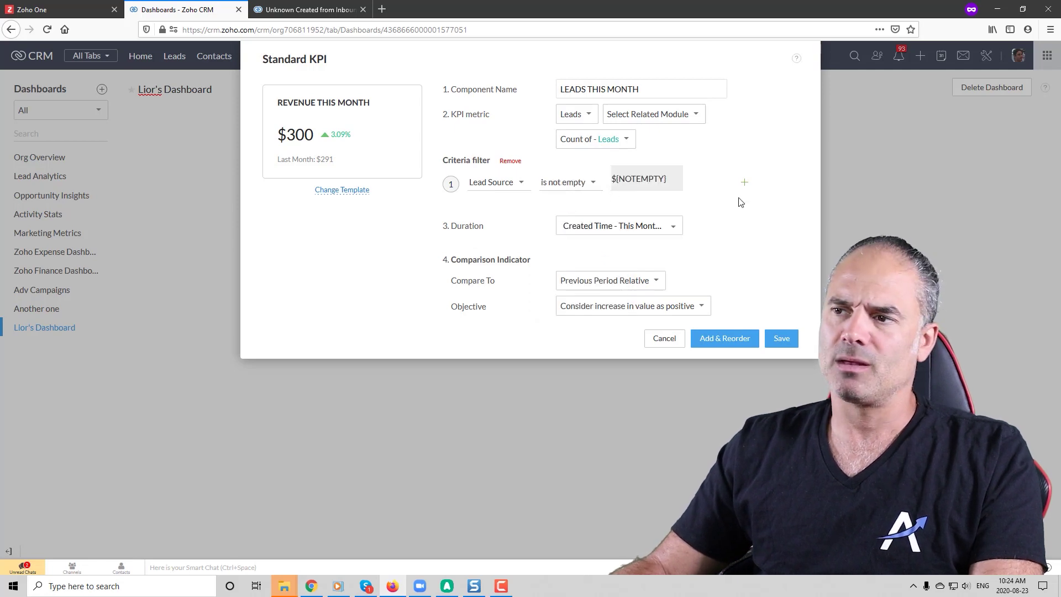
click(744, 183)
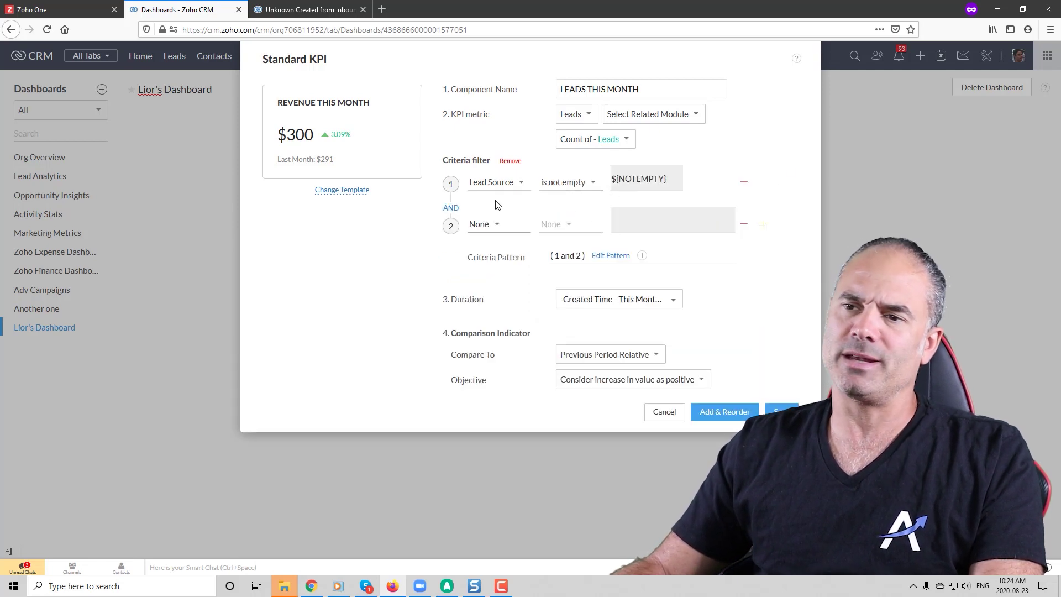
click(745, 228)
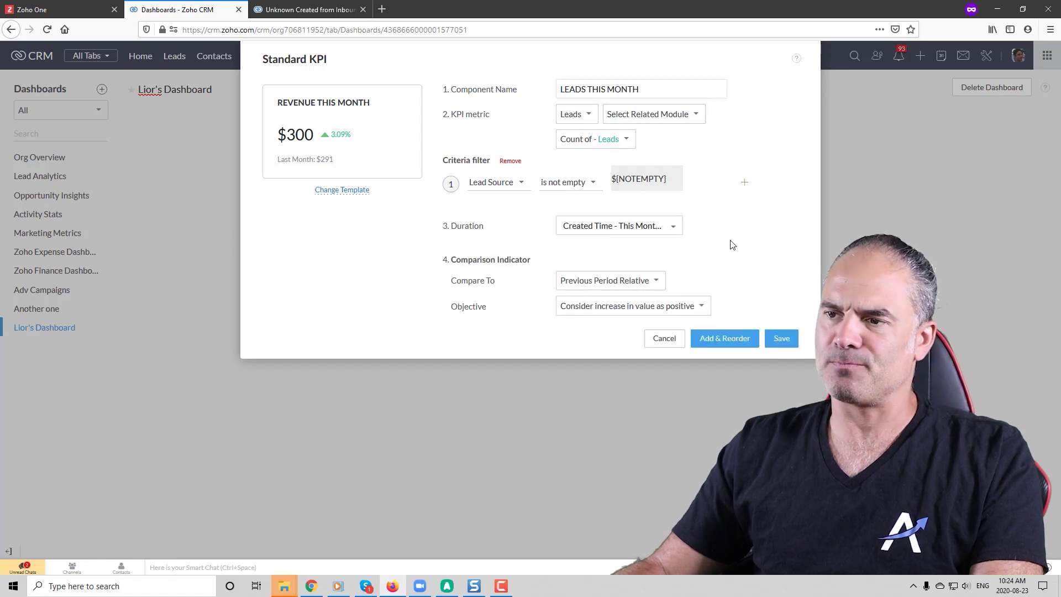
Keep Created Time - This Month compared to Previous Period Relative, and add the KPI
click(612, 229)
click(601, 279)
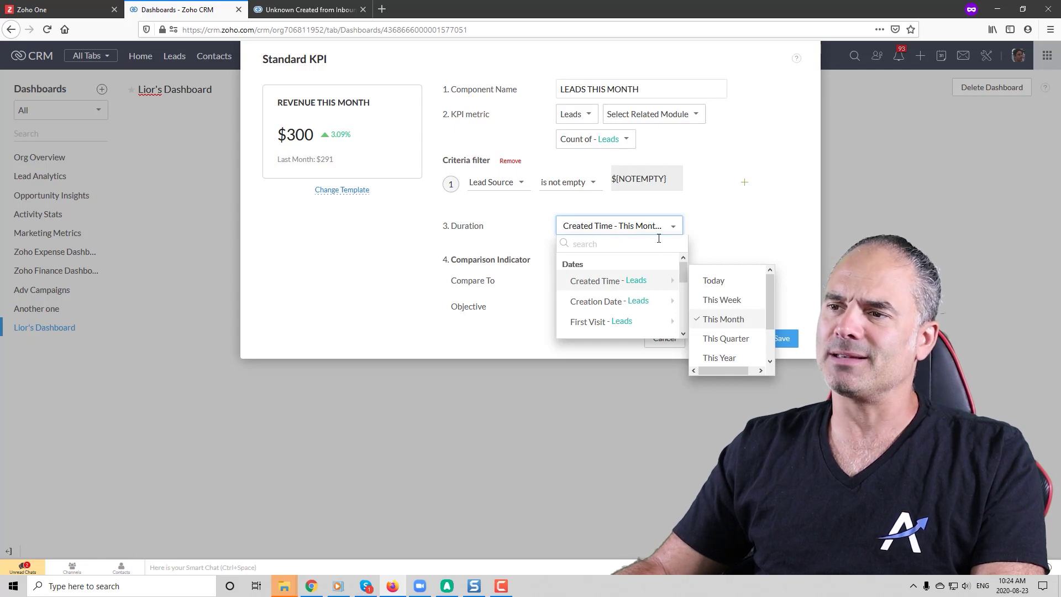
click(706, 256)
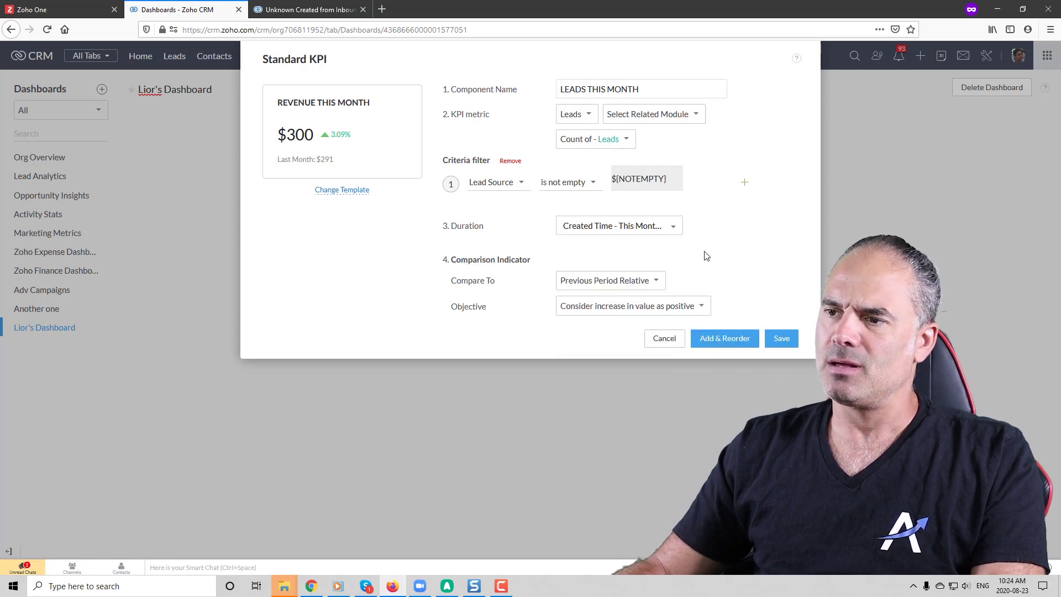
click(604, 290)
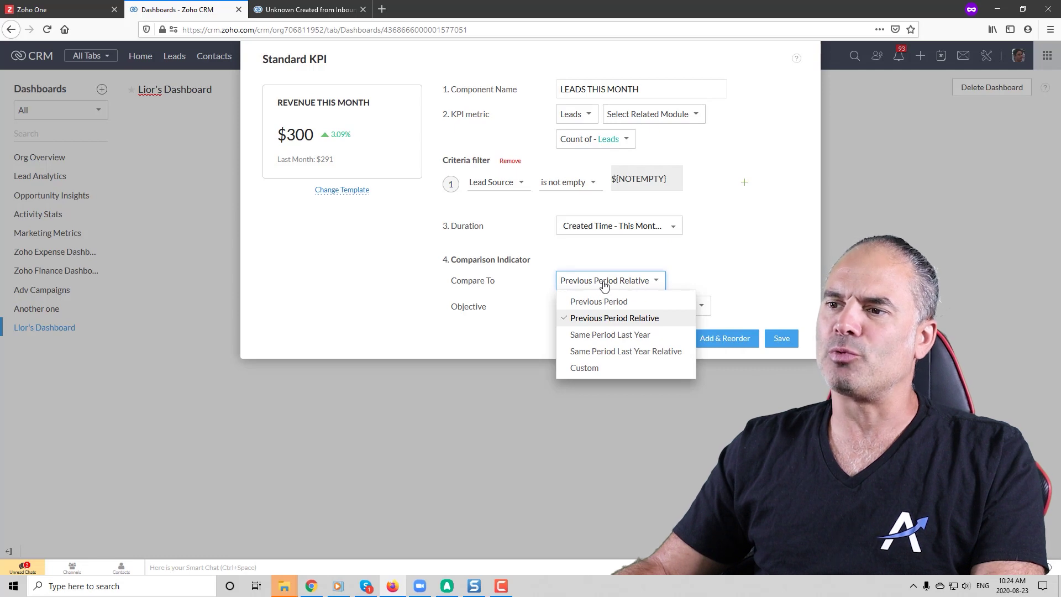
click(732, 273)
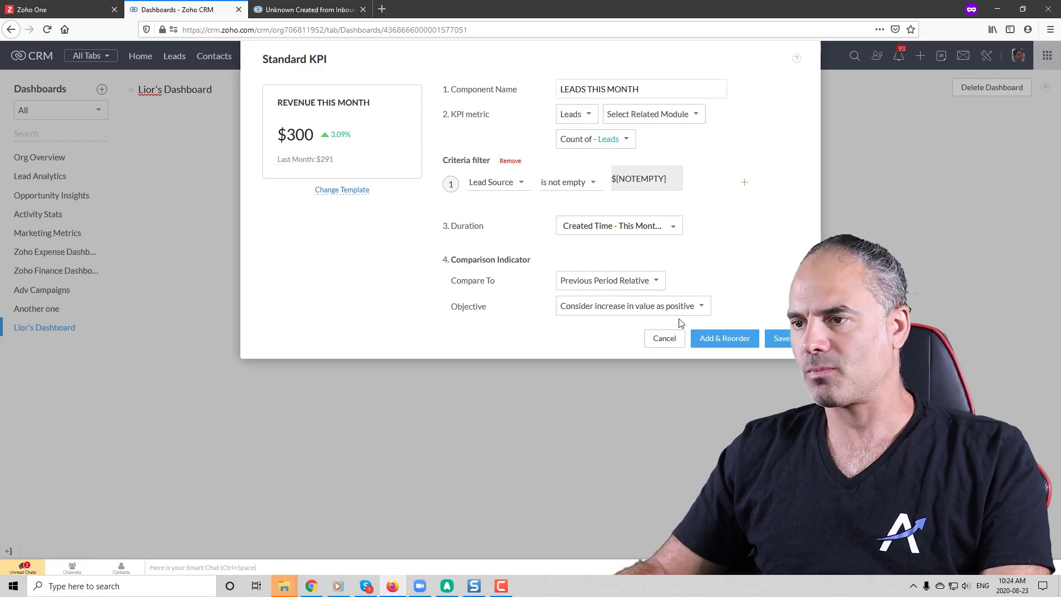
click(725, 337)
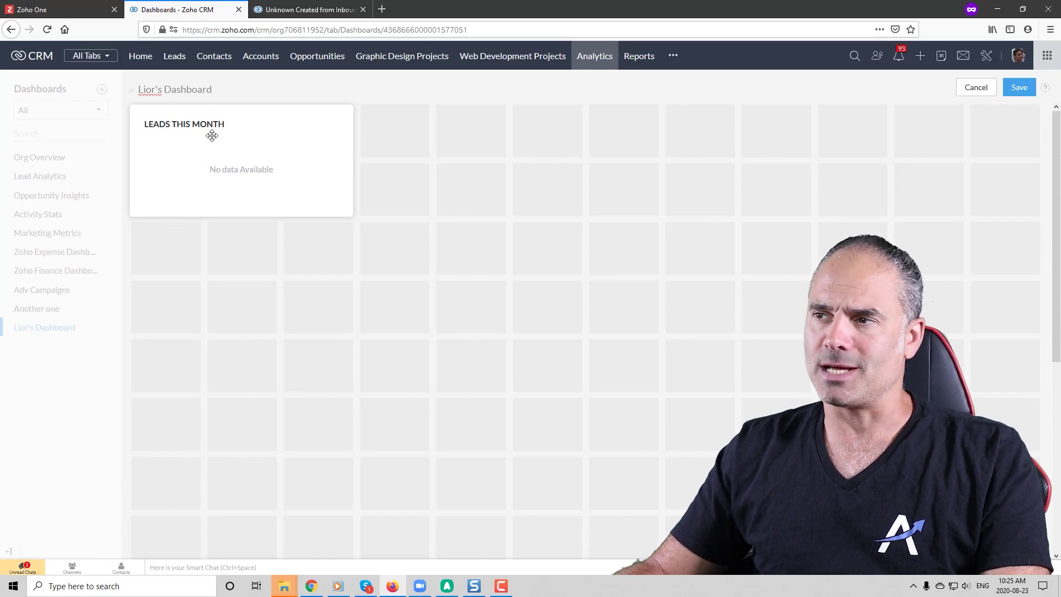
Save the dashboard layout with the LEADS THIS MONTH tile
click(1019, 89)
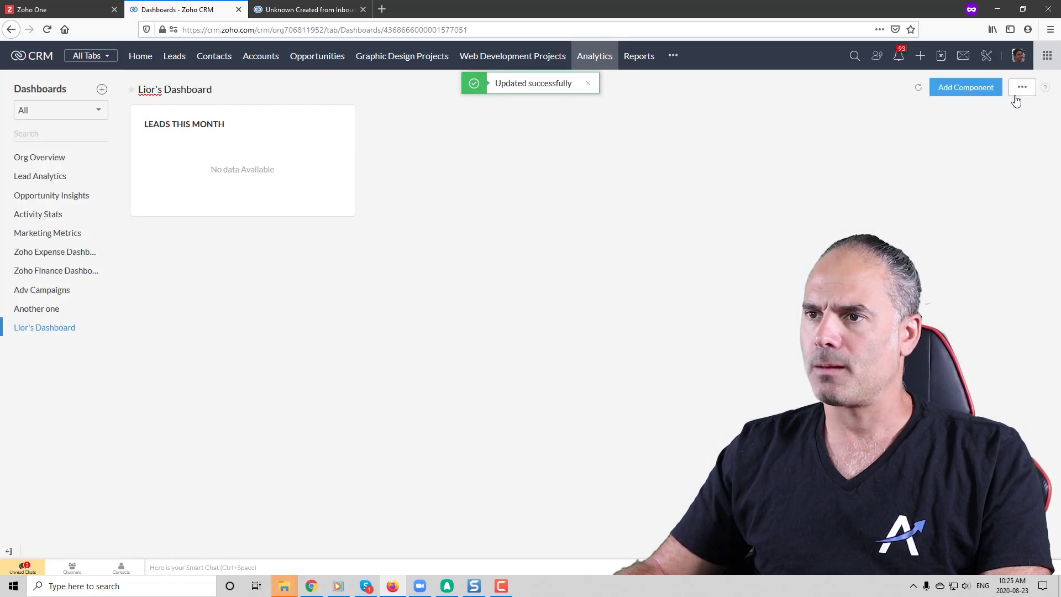
Open the home page customization settings from the Home page's view list
click(145, 60)
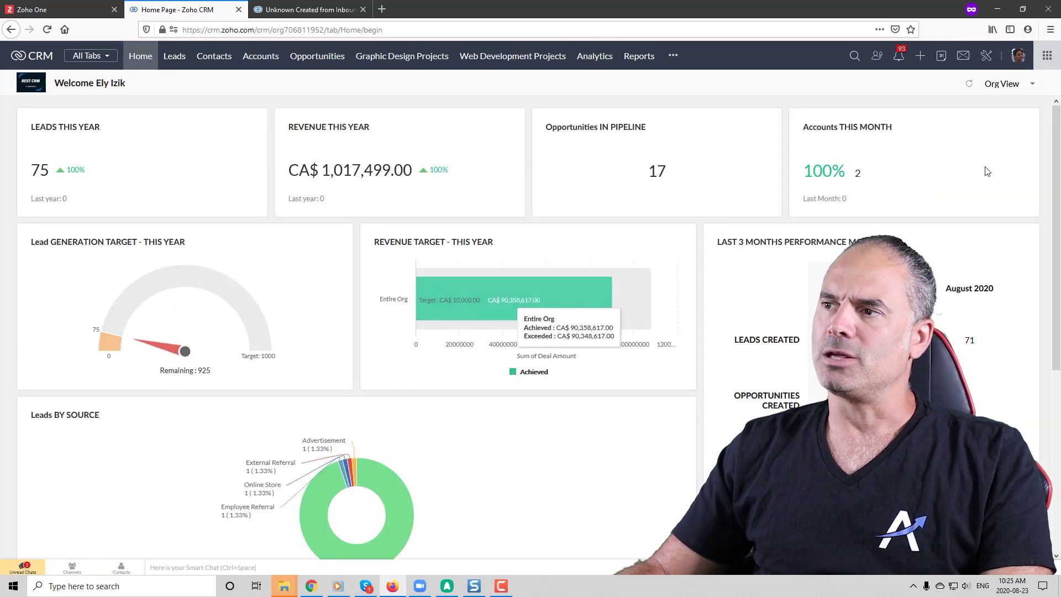
click(1034, 86)
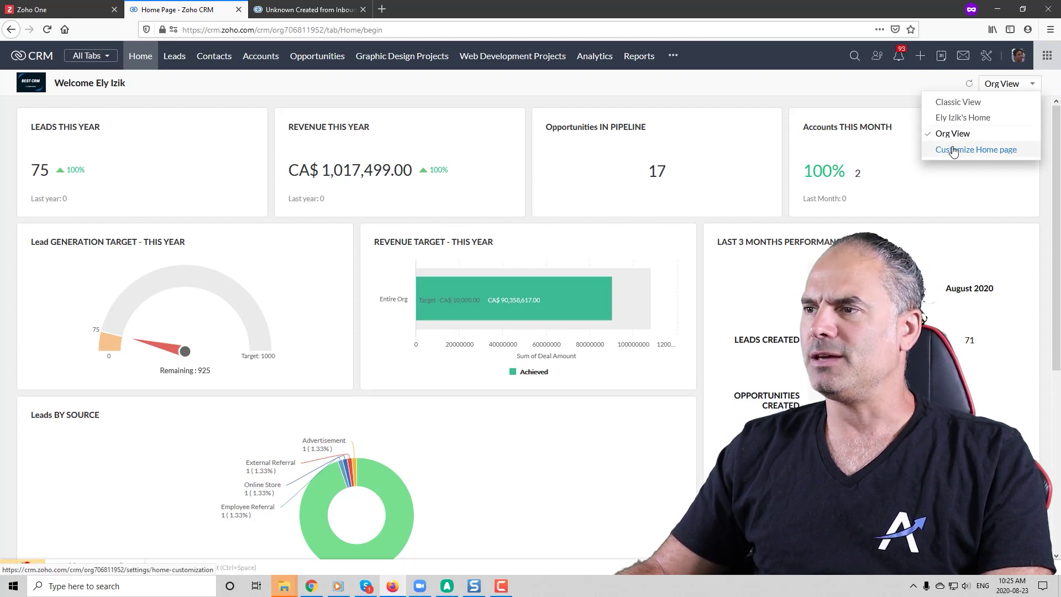
click(998, 154)
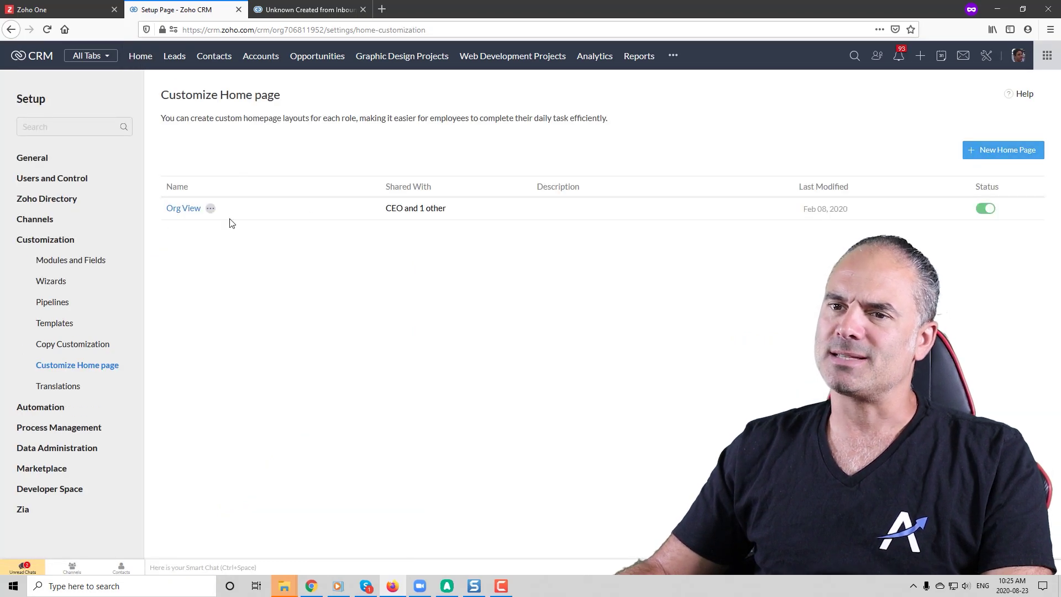
Re-save the Org View home page properties without changes
click(210, 211)
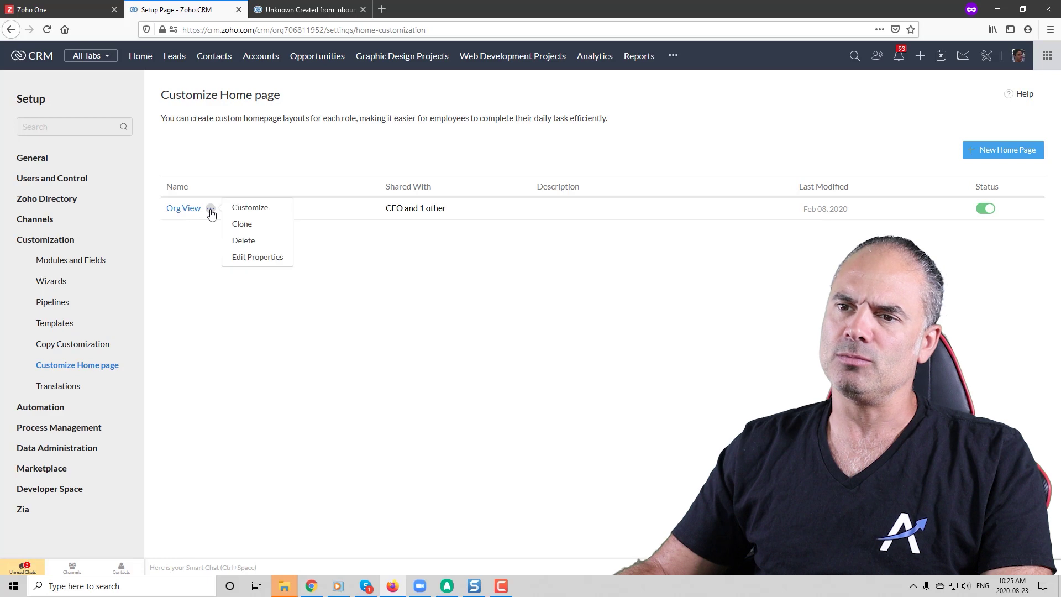
click(261, 256)
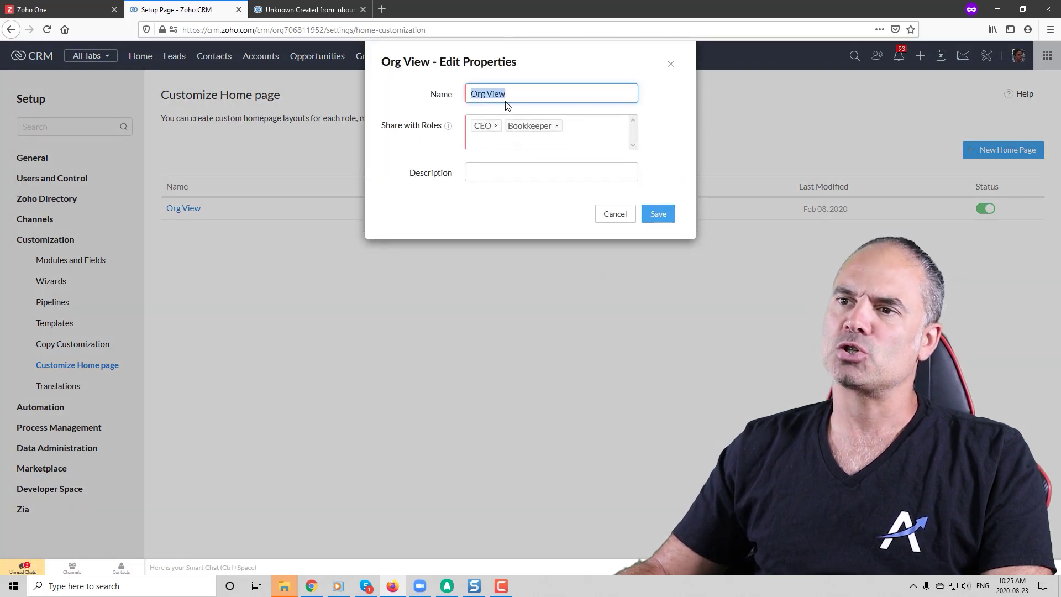
click(526, 95)
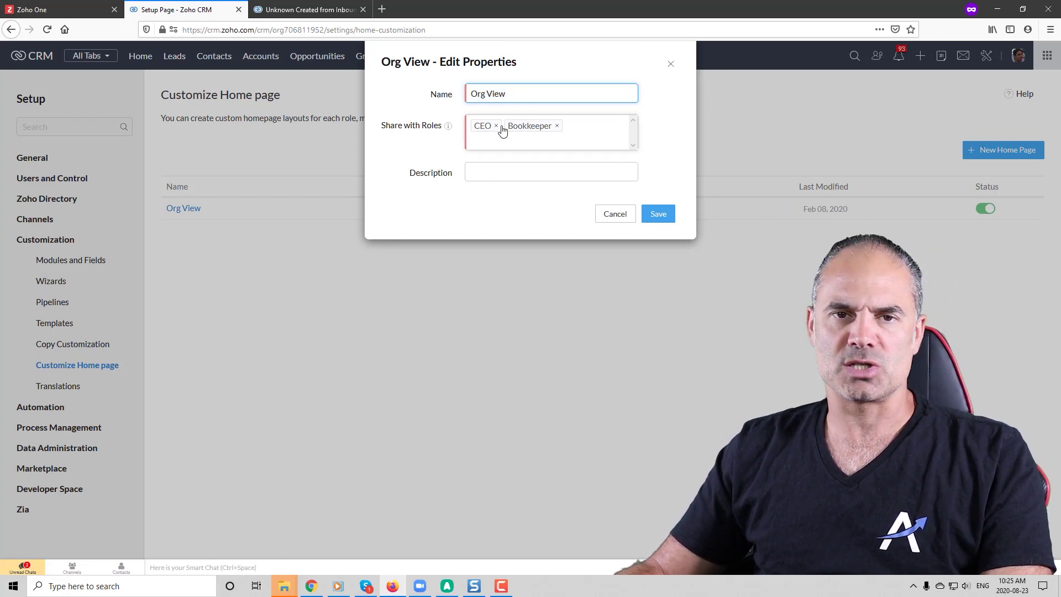
click(496, 171)
click(662, 218)
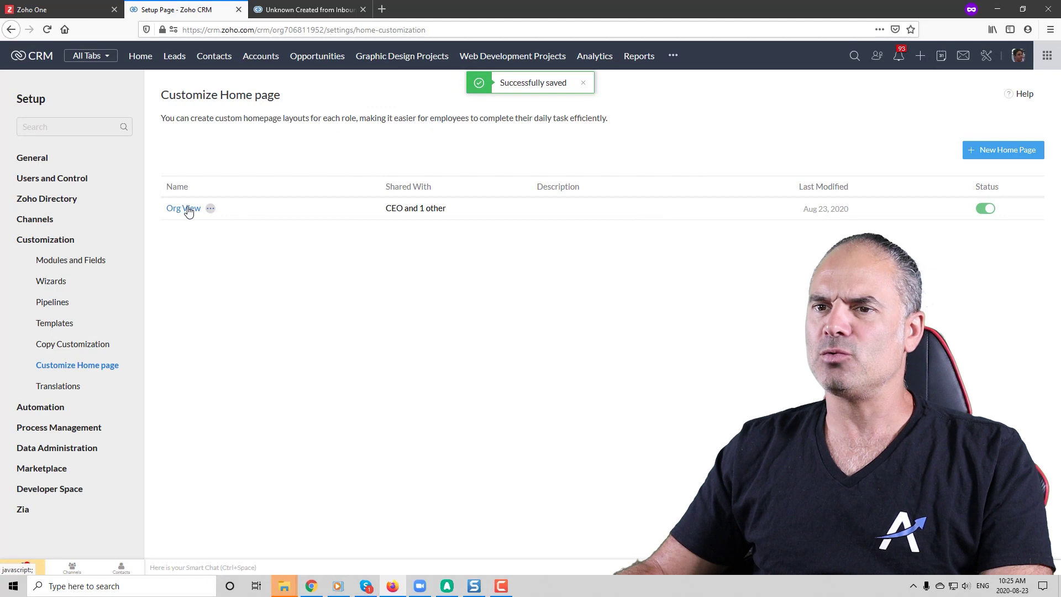
click(210, 208)
Add the custom dashboard's LEADS THIS MONTH tile to the Org View home page layout
click(264, 213)
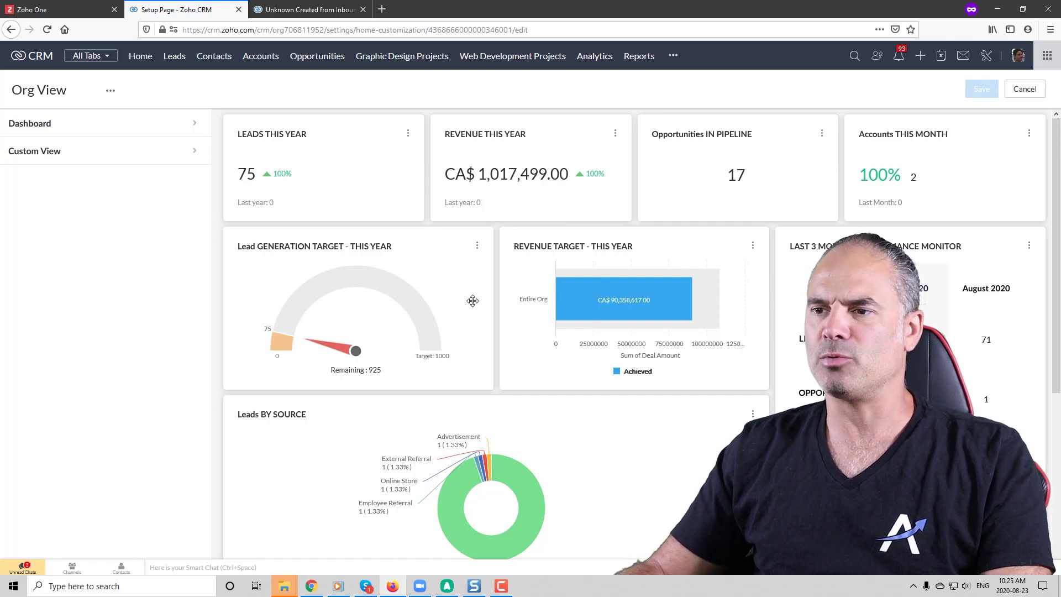
scroll(741, 194, down, 4)
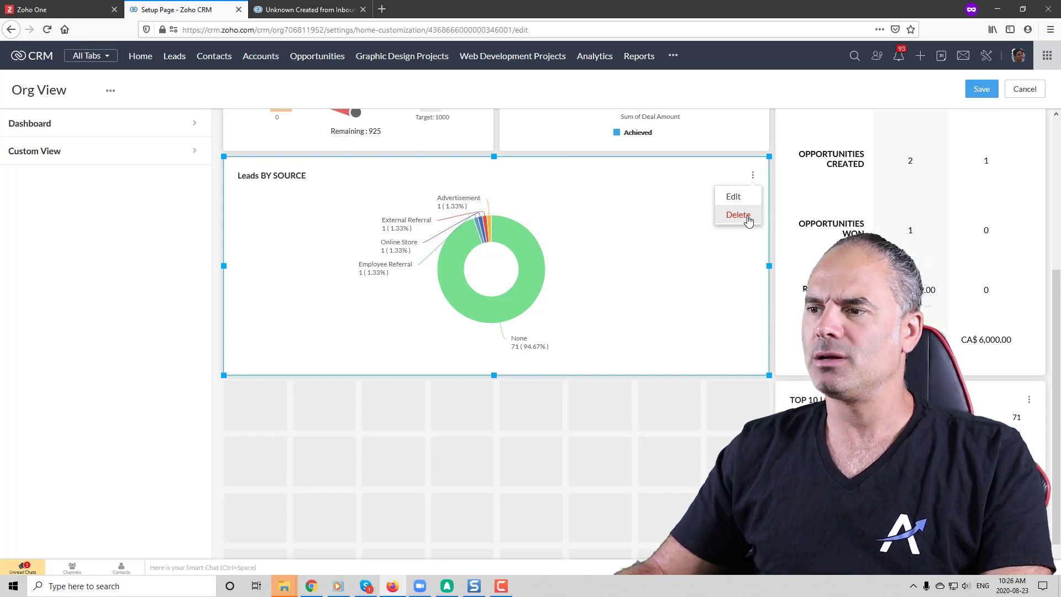
click(695, 422)
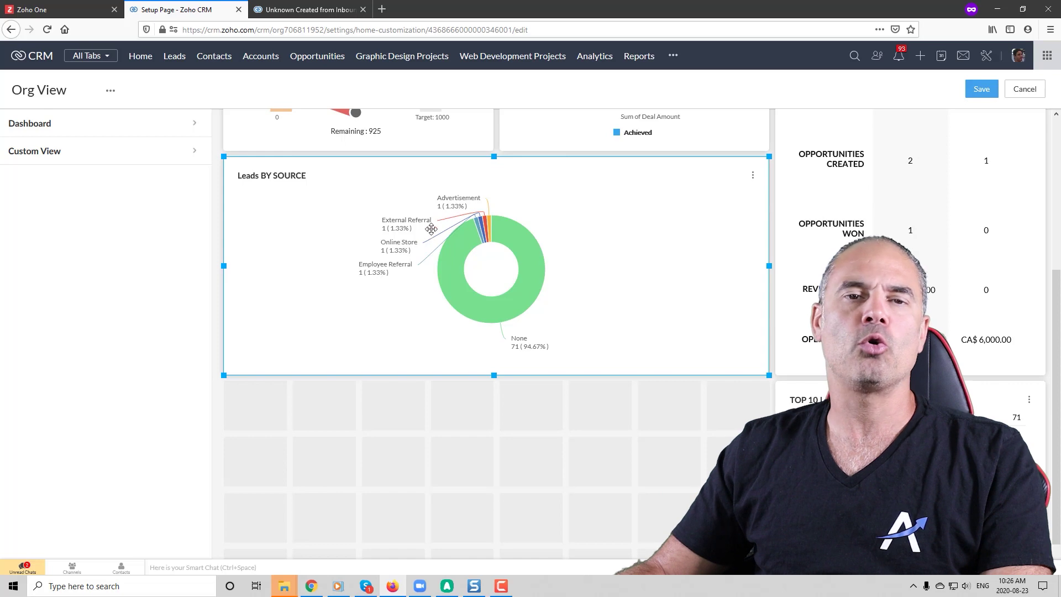
click(203, 132)
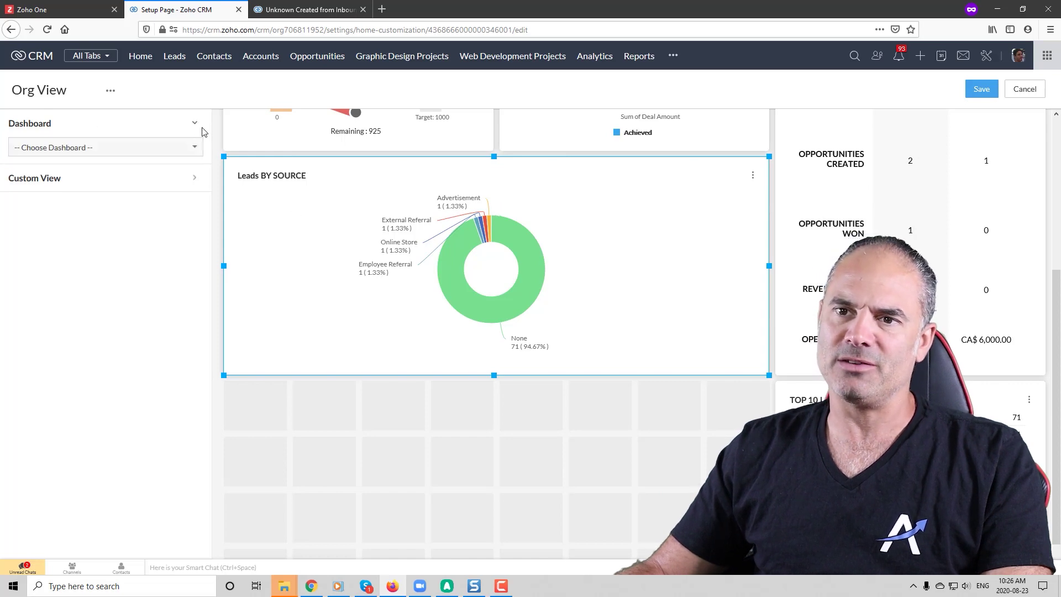
click(138, 147)
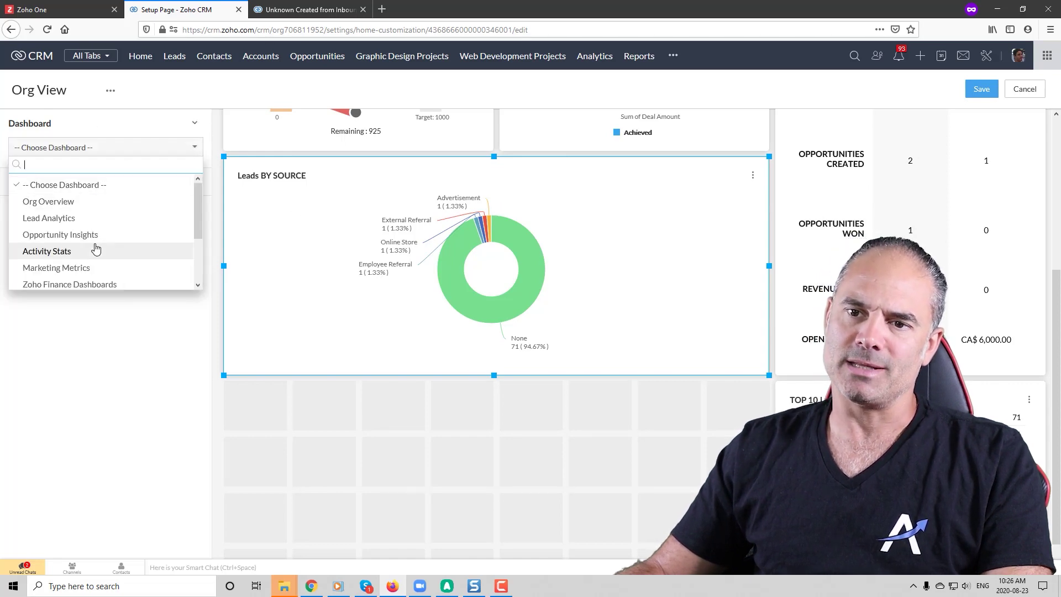
scroll(96, 250, down, 3)
click(101, 281)
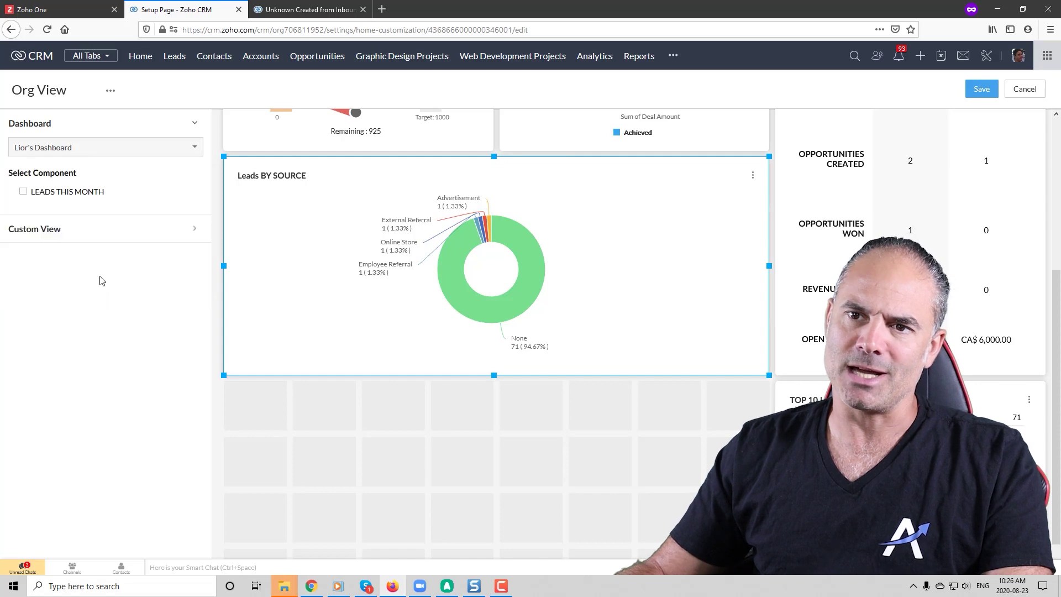
click(23, 191)
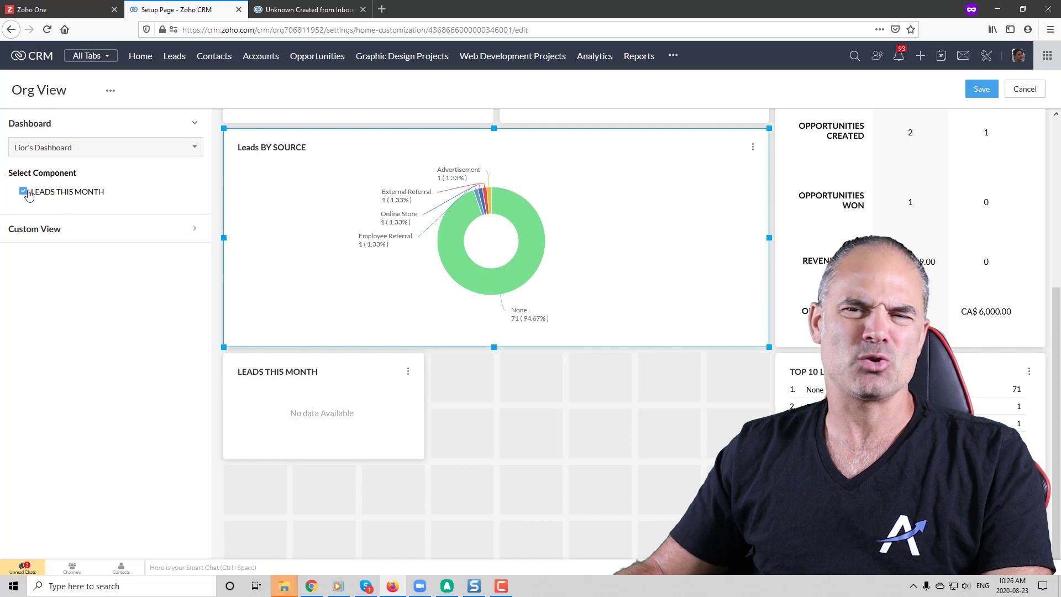
Try adding the Leads Followups custom view, then dismiss the 10-component limit warning
click(193, 233)
click(115, 178)
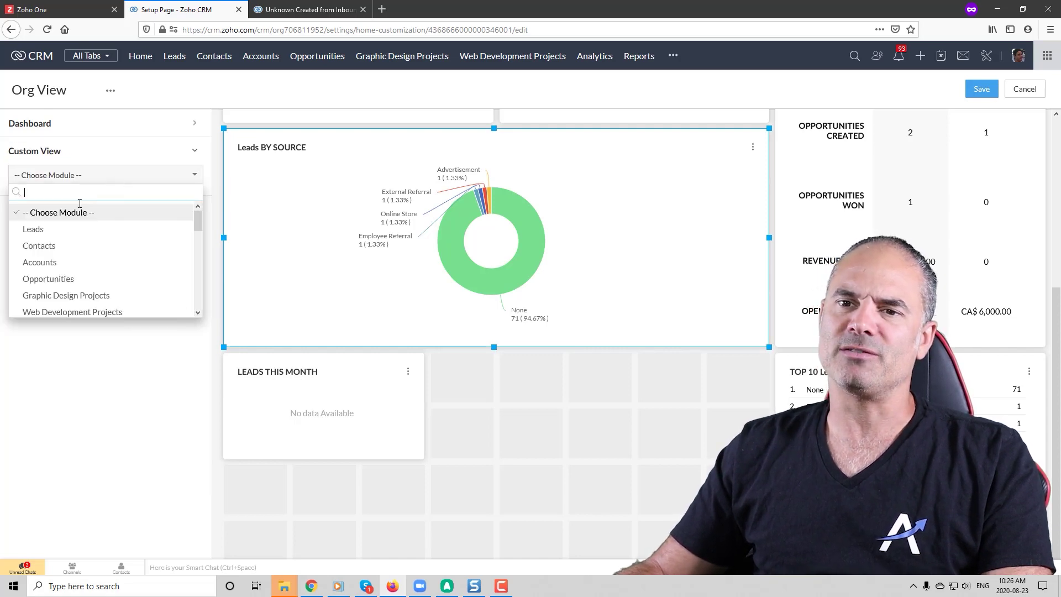
click(51, 229)
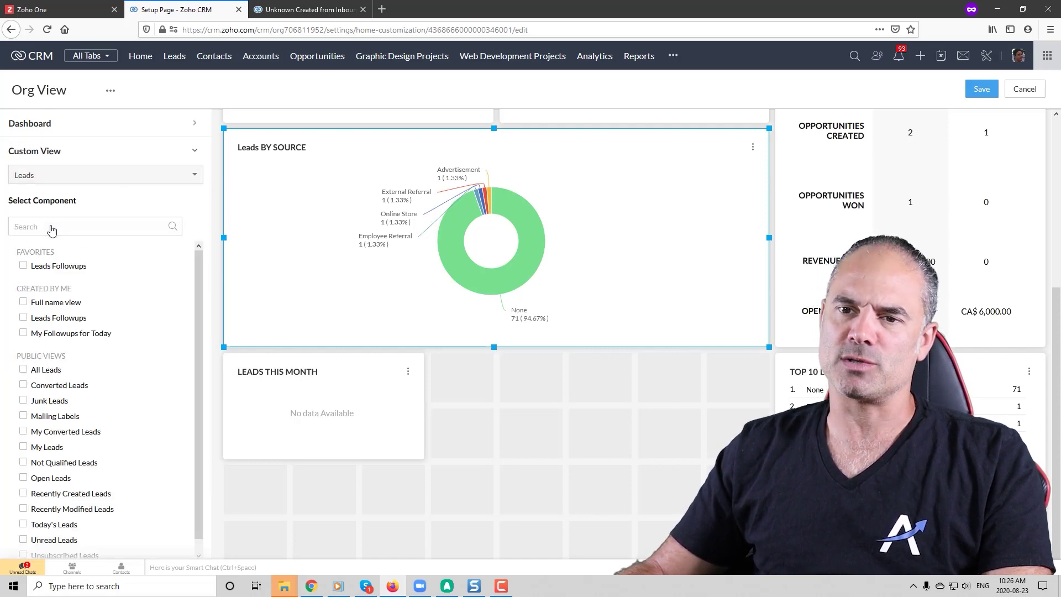
click(23, 265)
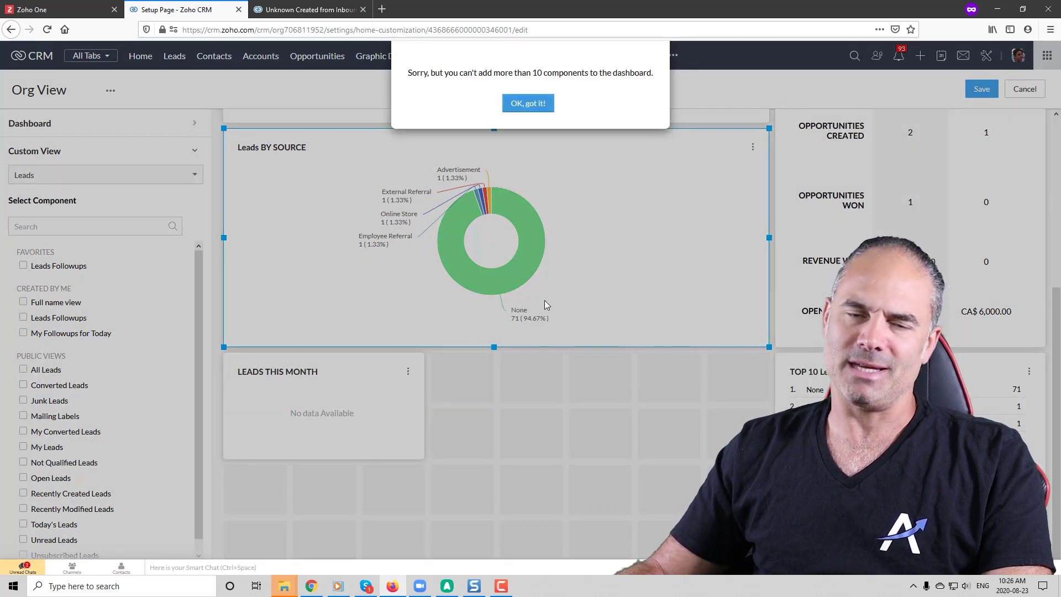
click(526, 104)
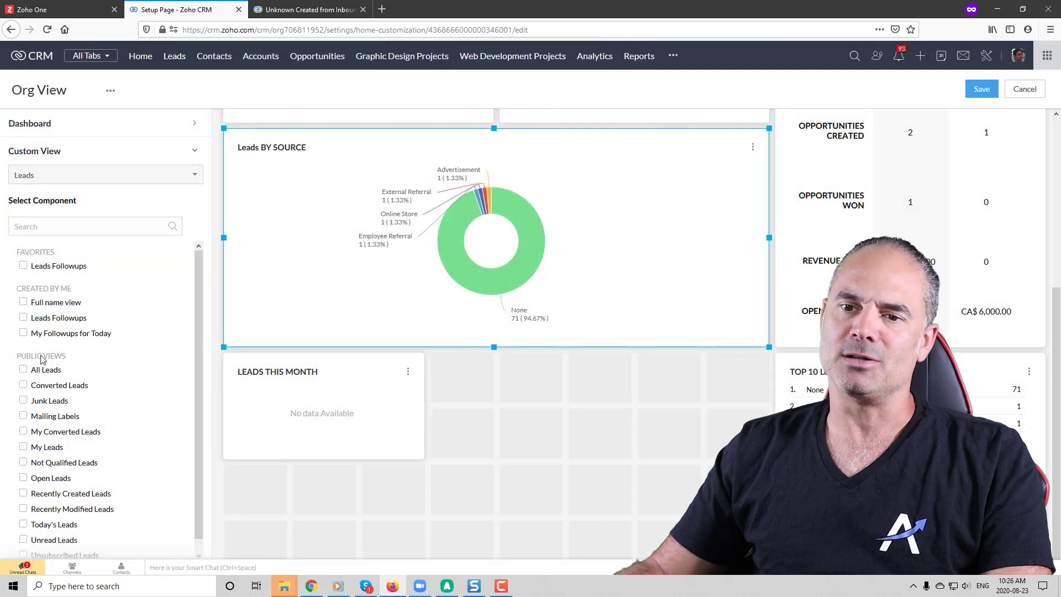